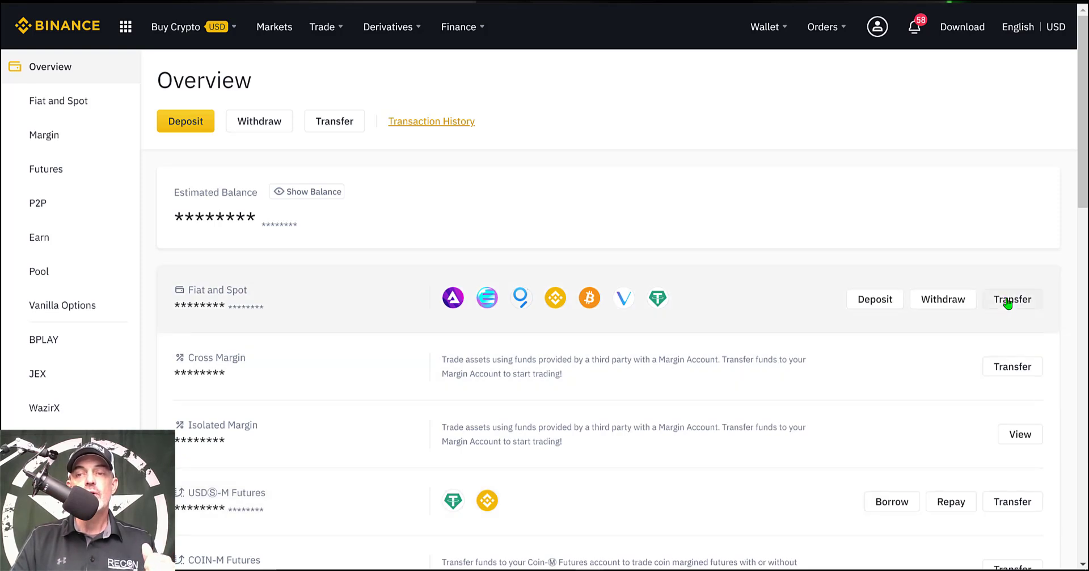
# View the transfer form for moving funds from Fiat and Spot to USDⓈ-M Futures, and close it without transferring
pyautogui.click(1008, 304)
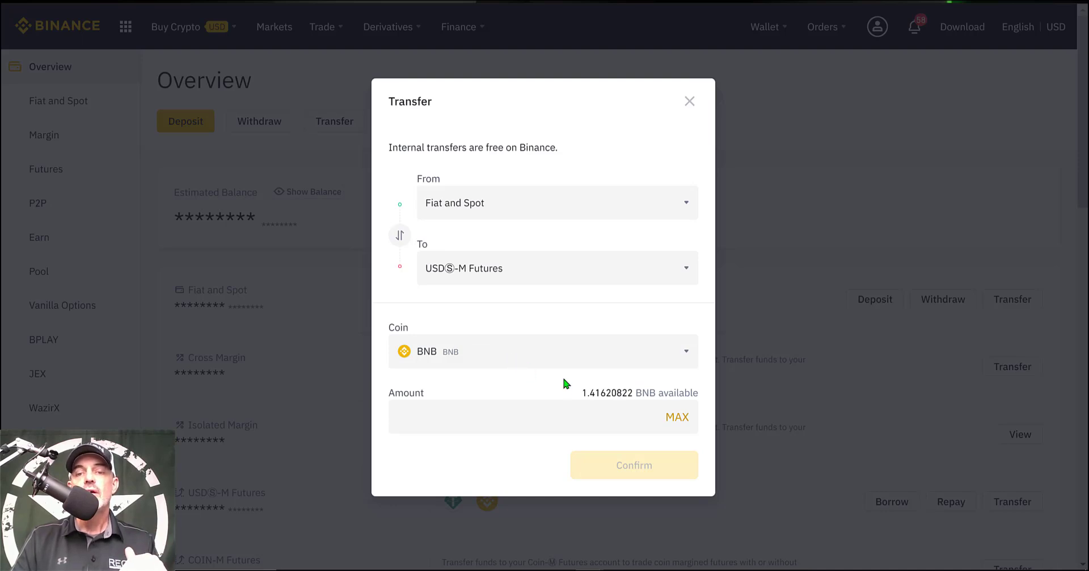
pyautogui.click(690, 101)
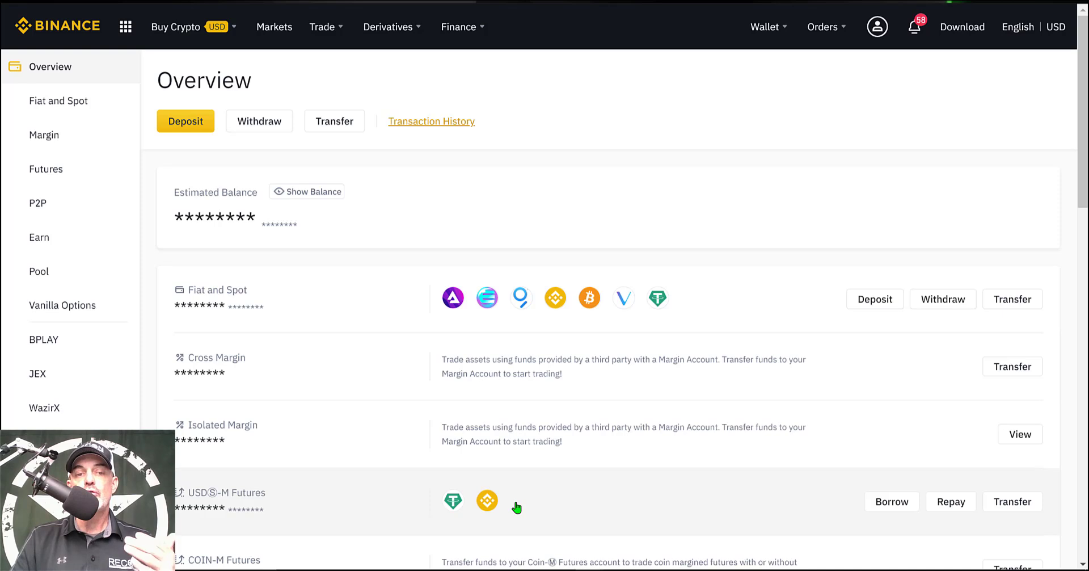
# Go to the USDⓈ-M Futures trading page and open Grid Trading for BTCUSDT
pyautogui.moveTo(397, 29)
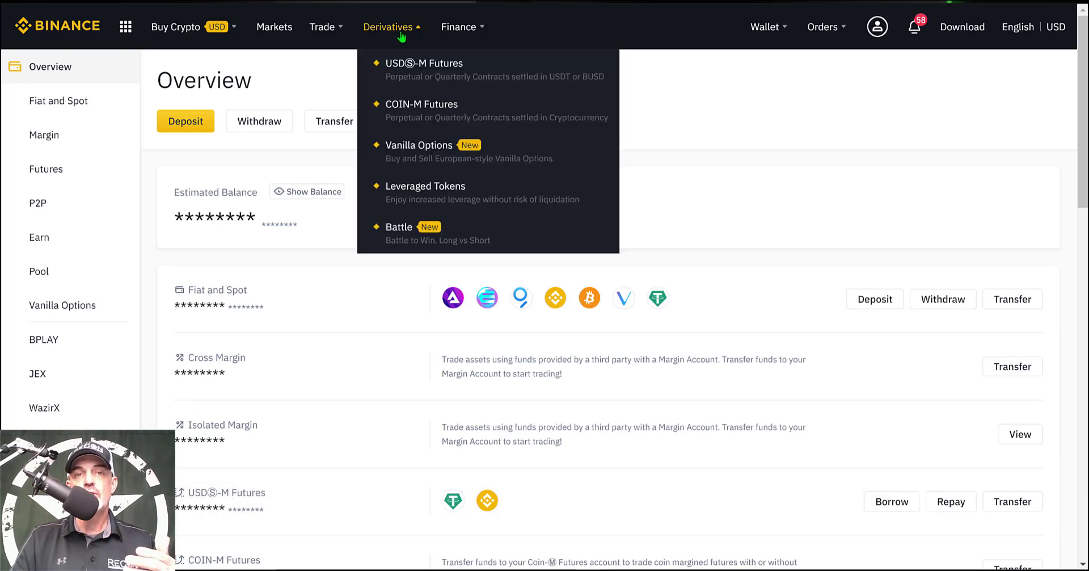
pyautogui.click(422, 67)
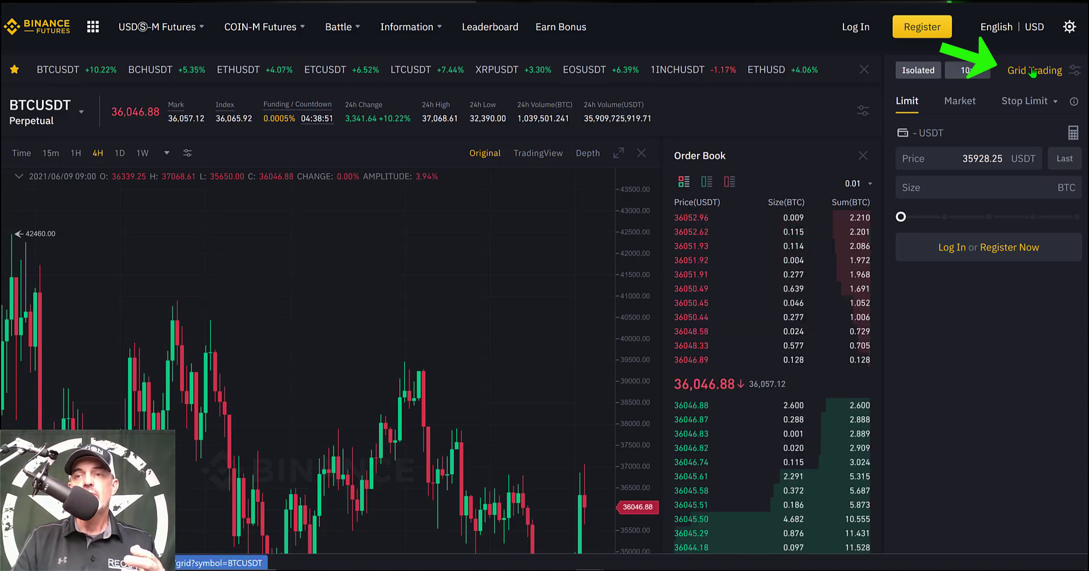
pyautogui.click(1029, 75)
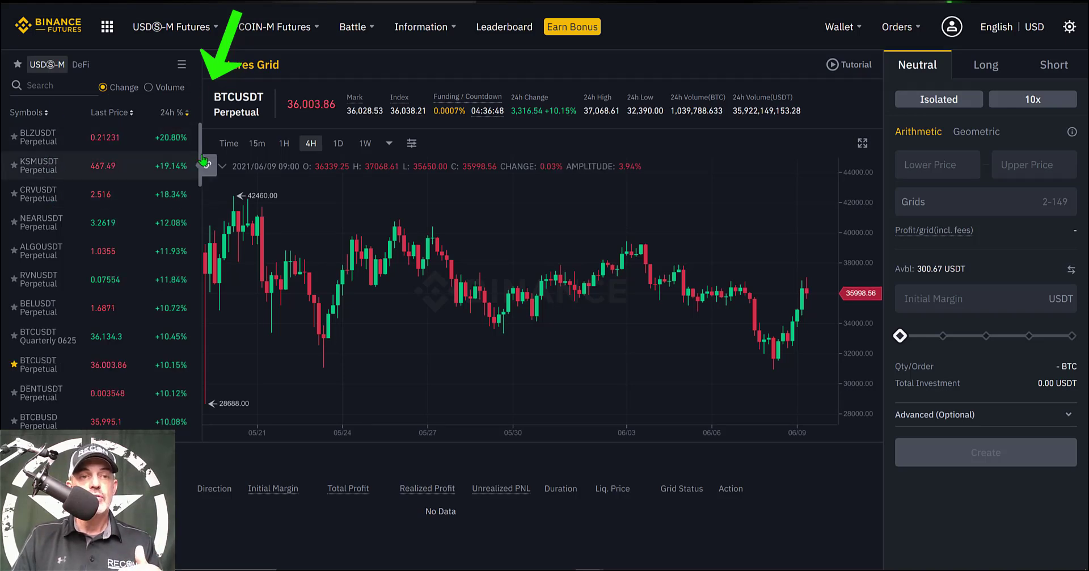
pyautogui.moveTo(199, 181); pyautogui.dragTo(200, 148)
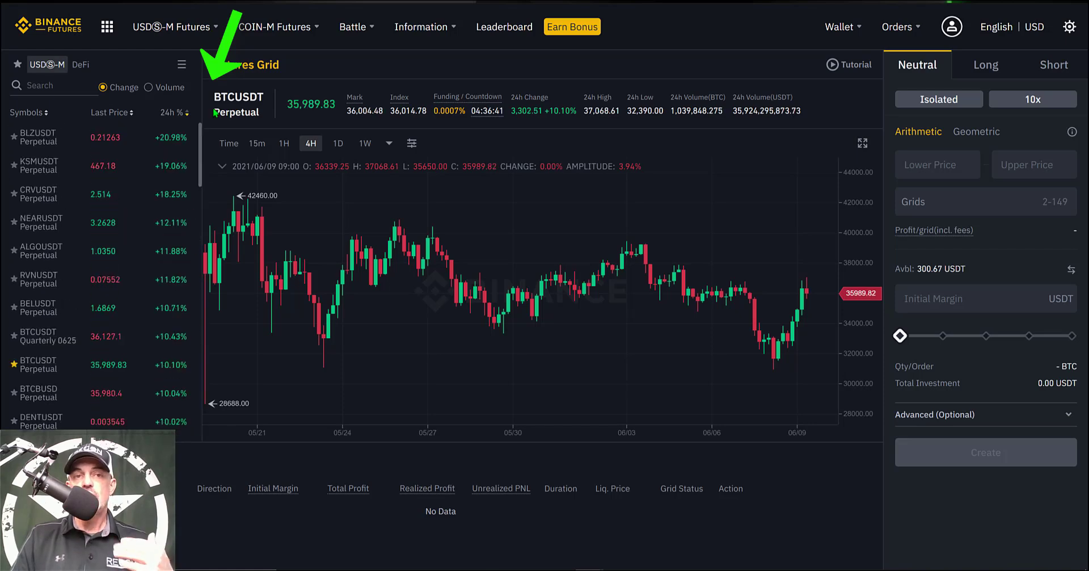
pyautogui.moveTo(213, 97); pyautogui.dragTo(266, 96)
pyautogui.click(238, 113)
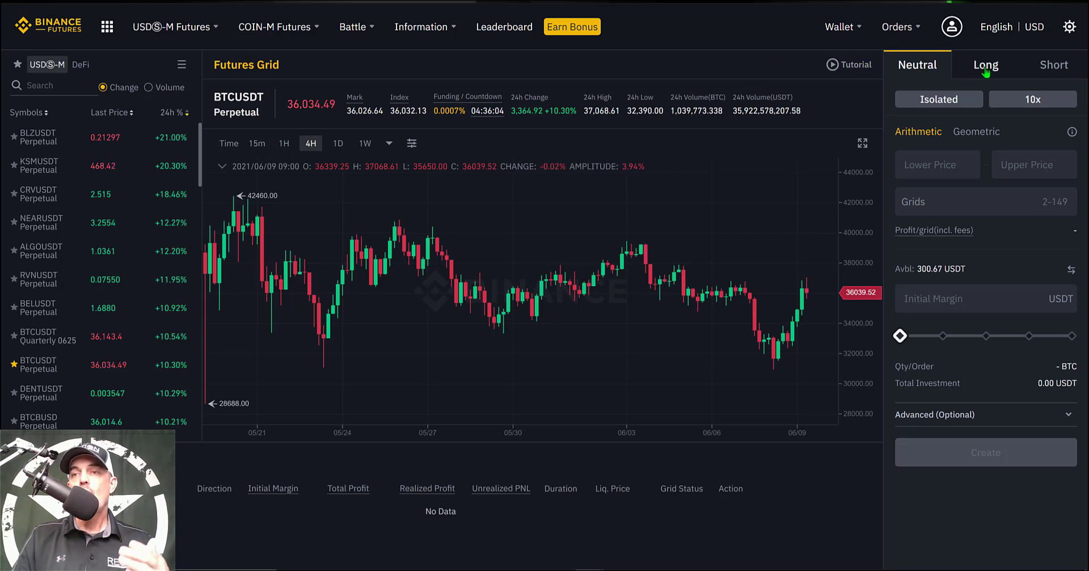
# Look through the Long and Short grid modes and return to Neutral
pyautogui.click(986, 66)
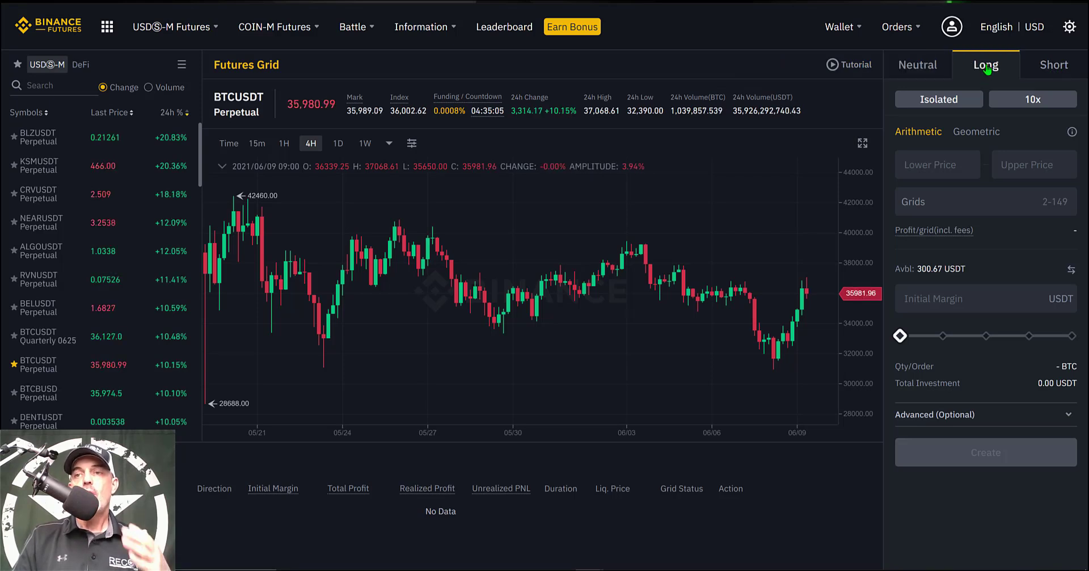
pyautogui.click(1051, 66)
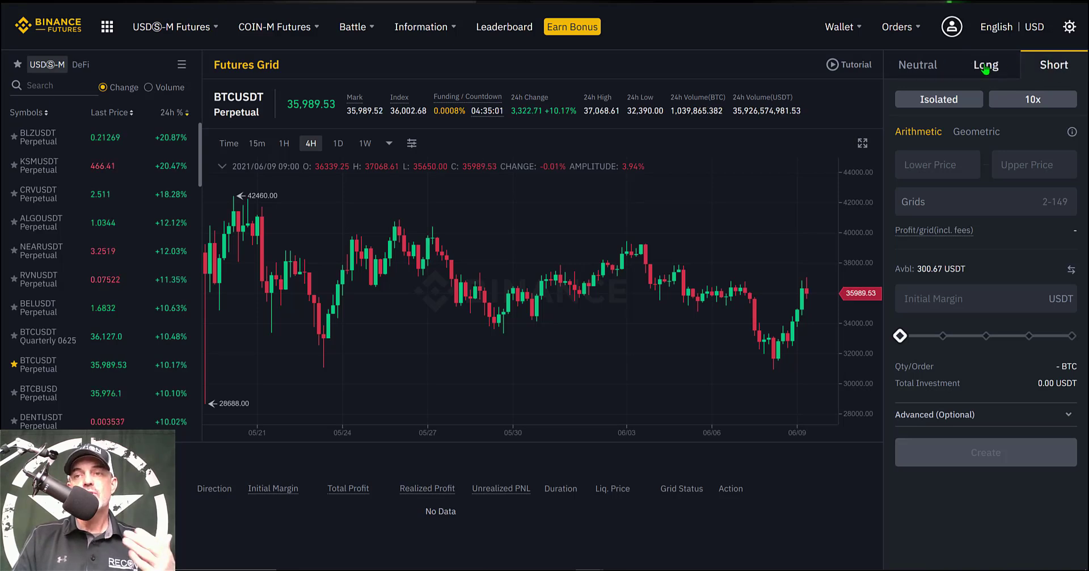
pyautogui.click(987, 67)
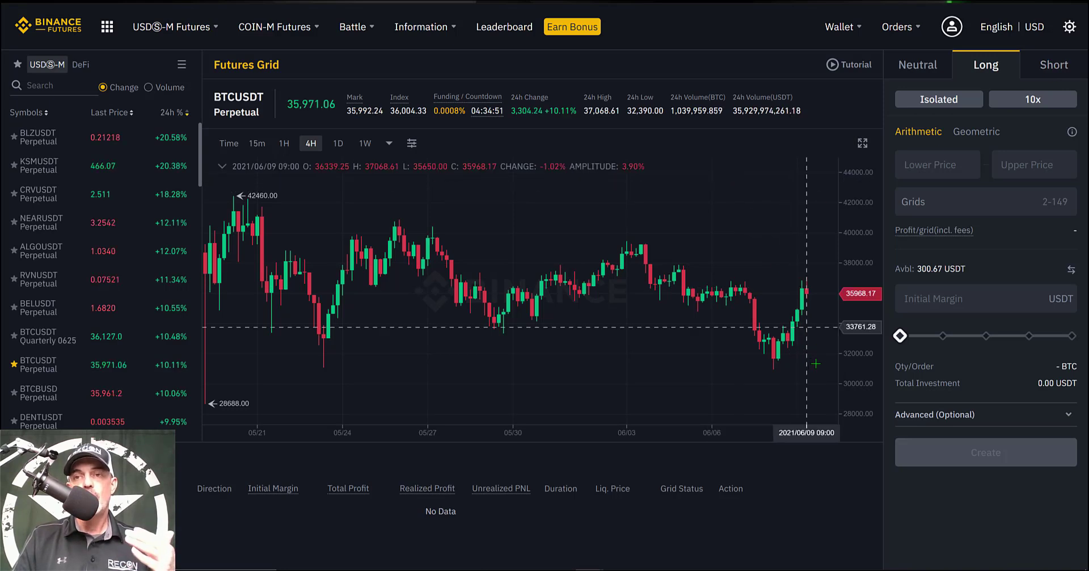
pyautogui.click(910, 75)
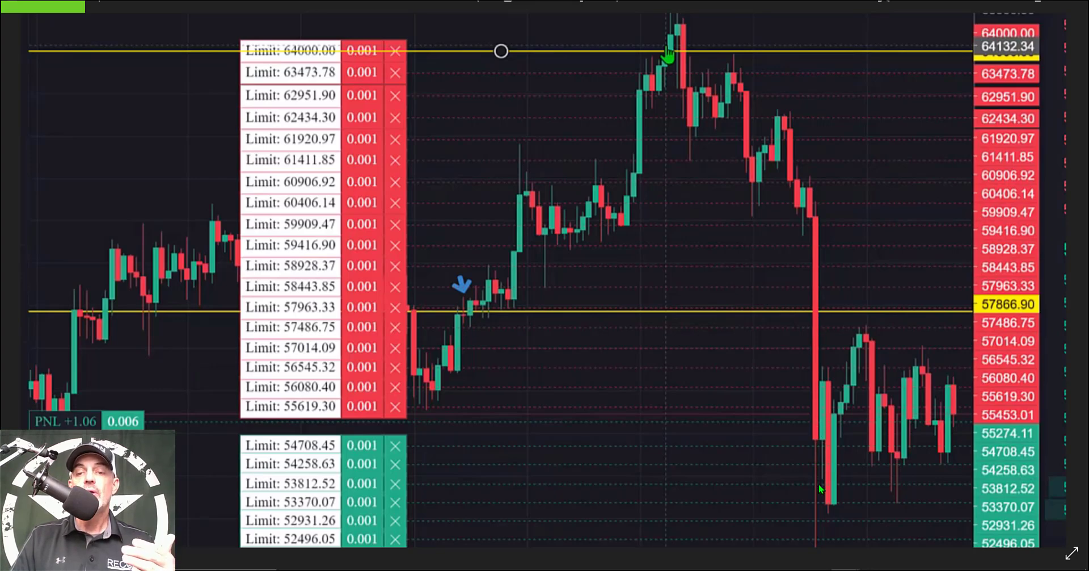
# Examine the example grid's sell and buy limit orders across its price range, and show the history of past grids
pyautogui.moveTo(820, 487); pyautogui.dragTo(821, 60)
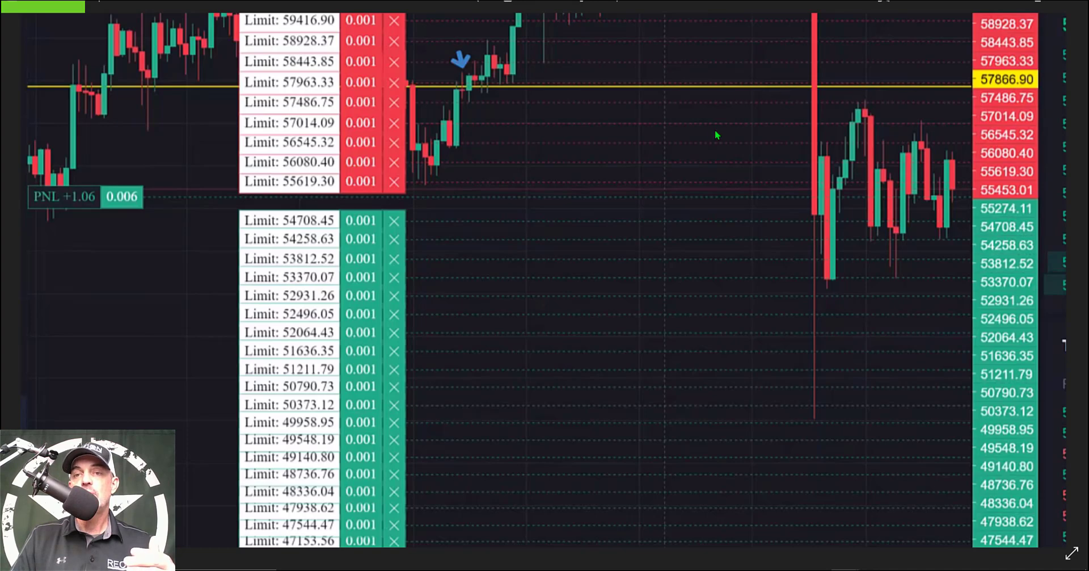
pyautogui.moveTo(716, 152); pyautogui.dragTo(854, 316)
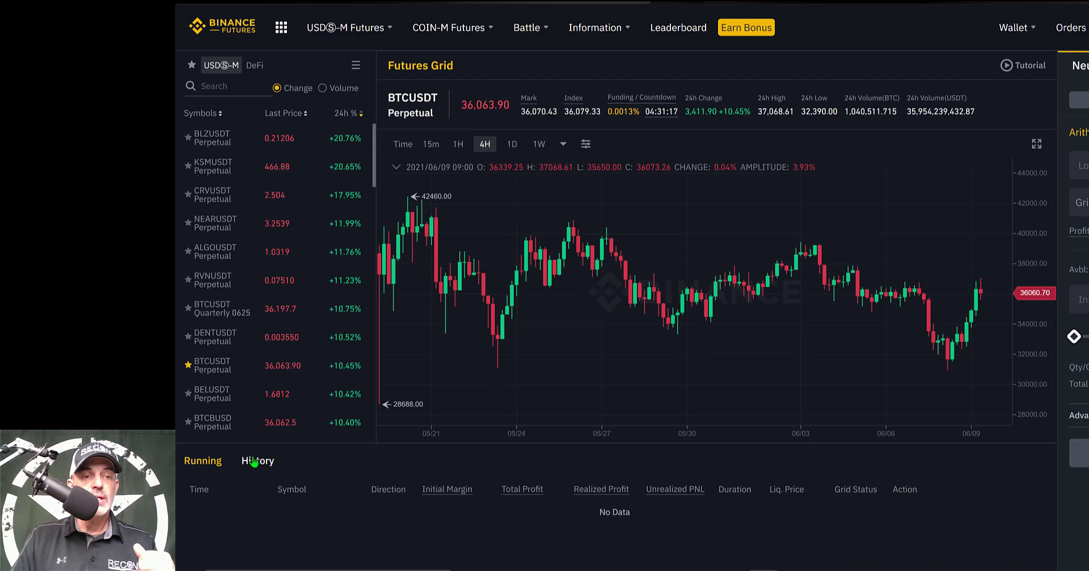
pyautogui.click(254, 462)
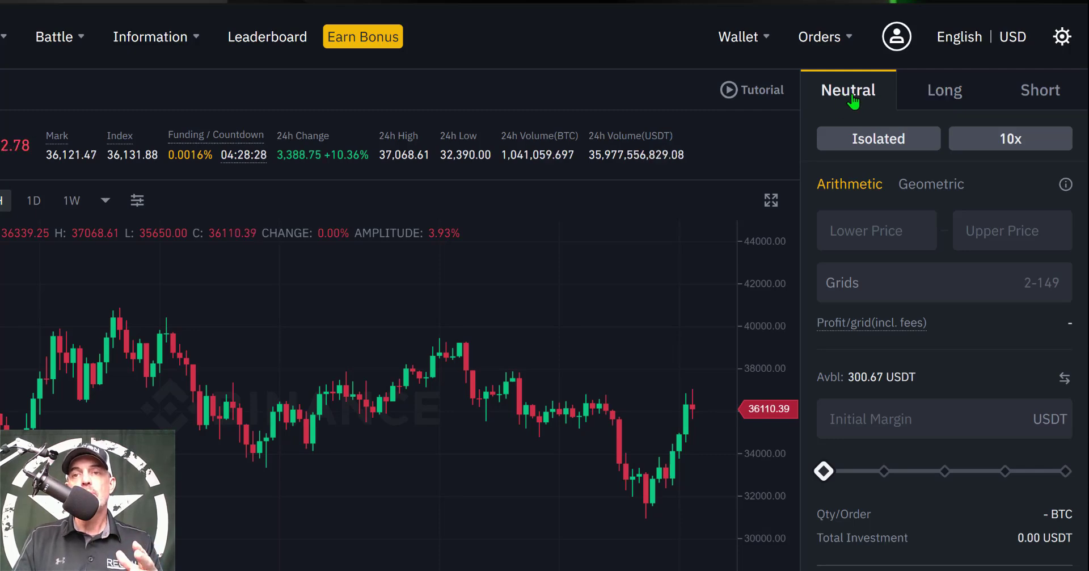
# Compare the Cross and Isolated margin modes for BTCUSDT and confirm Isolated
pyautogui.click(901, 65)
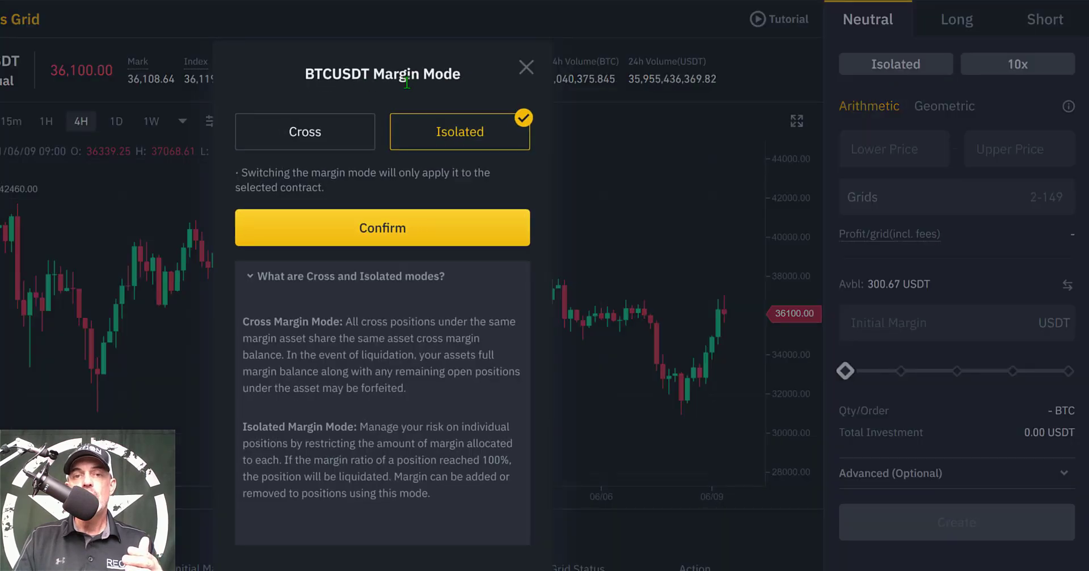
pyautogui.click(301, 139)
pyautogui.click(457, 131)
pyautogui.click(295, 139)
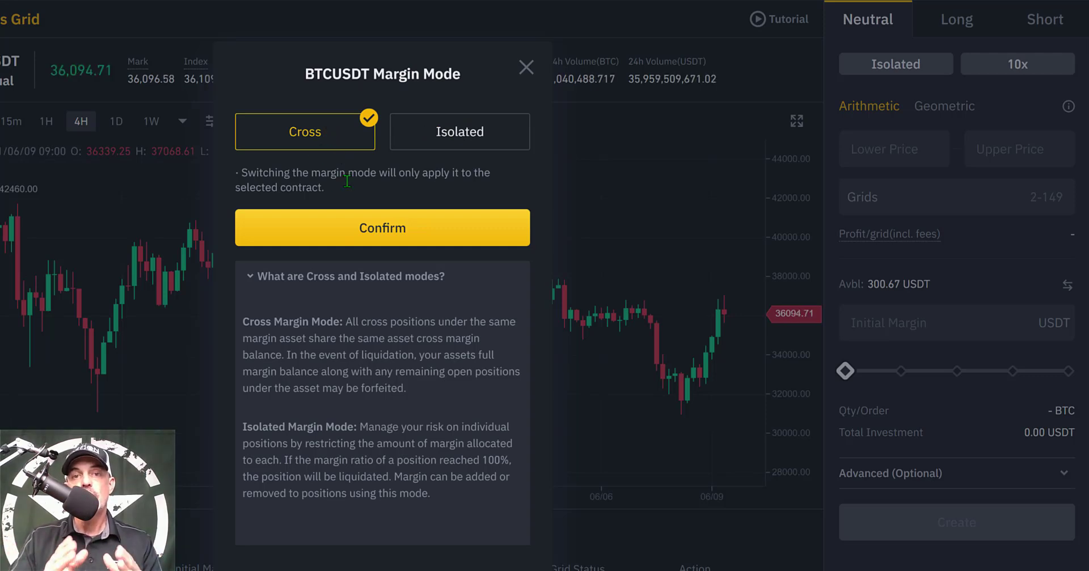
pyautogui.click(456, 134)
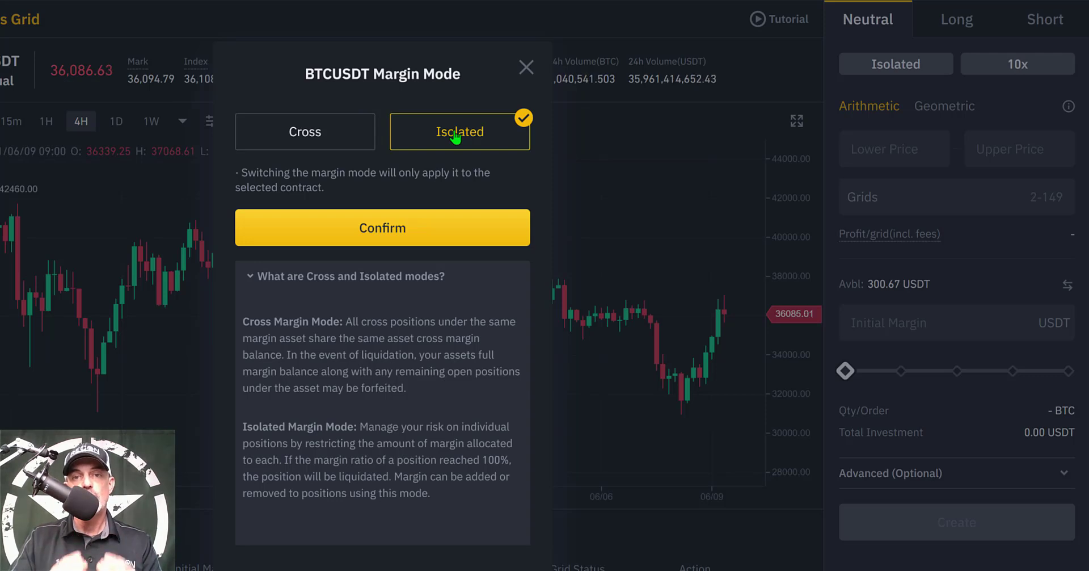
pyautogui.click(400, 228)
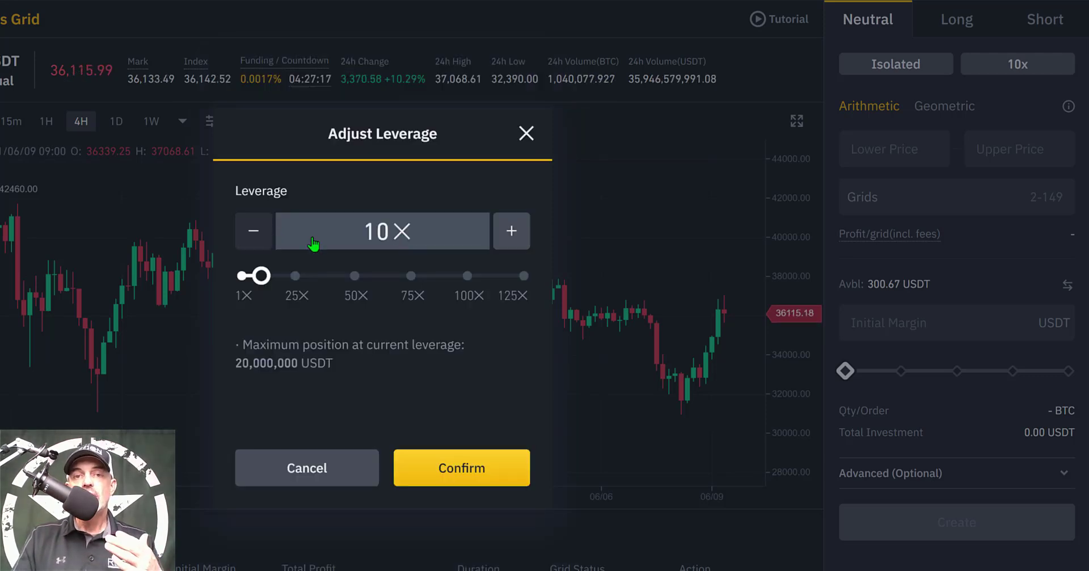
# Set the leverage to 9x and choose Geometric grid spacing
pyautogui.click(254, 236)
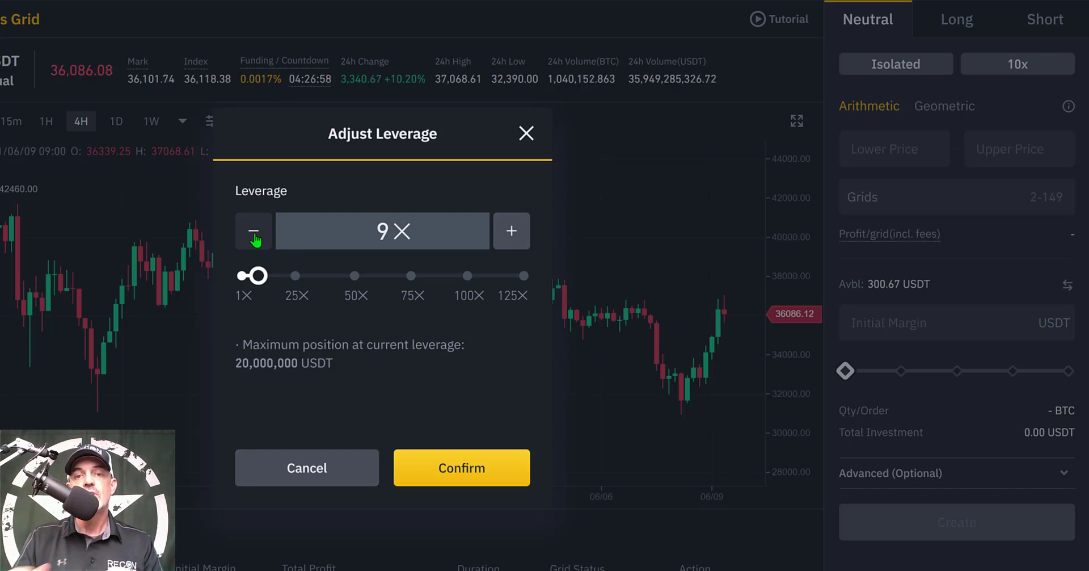
pyautogui.press('Return')
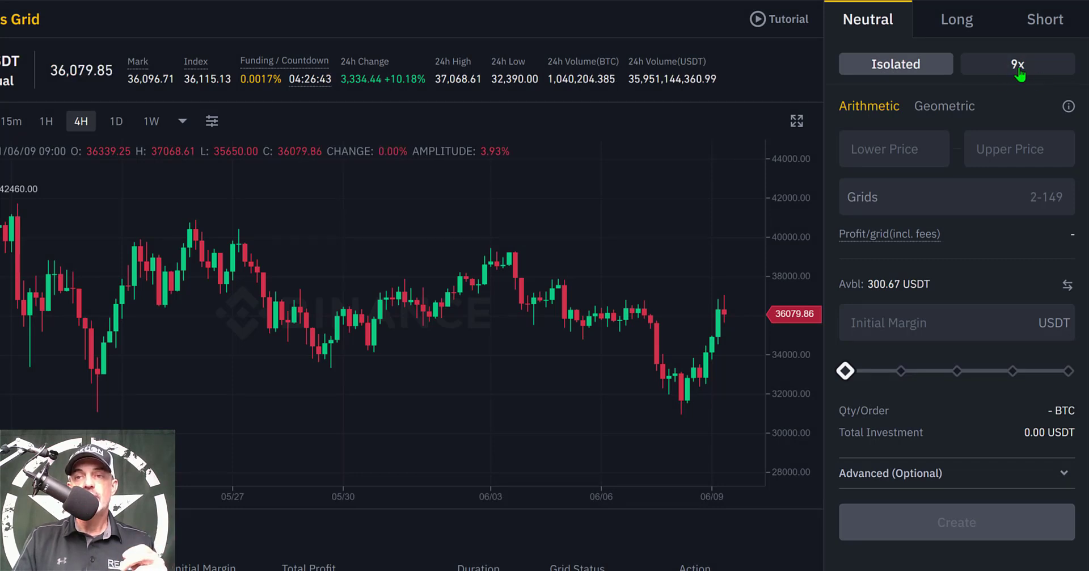
pyautogui.moveTo(1066, 112)
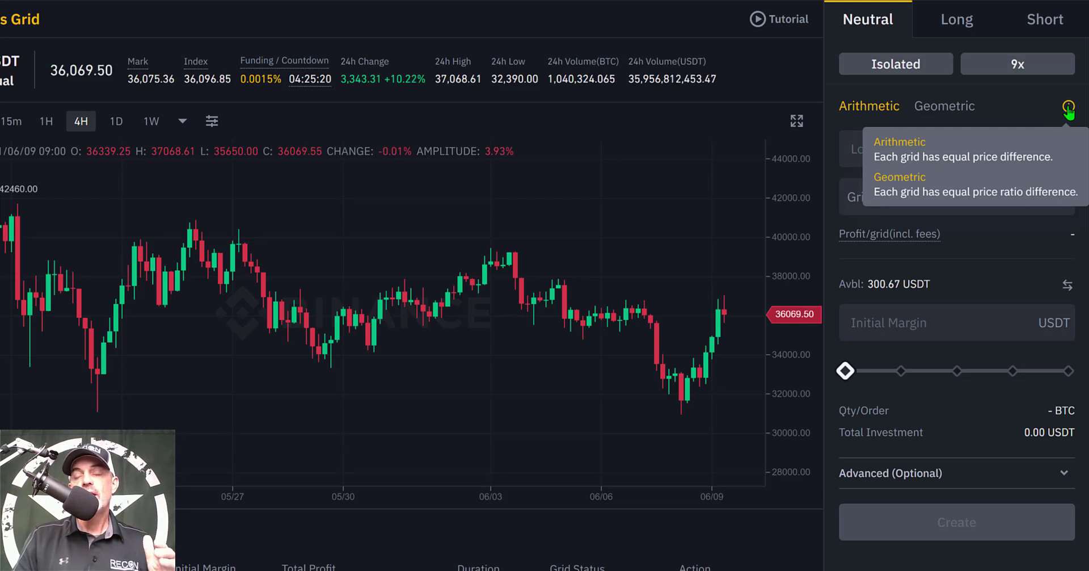
pyautogui.click(955, 108)
# Set the grid's price range to a lower price of 28000 and an upper price of 43000
pyautogui.click(873, 145)
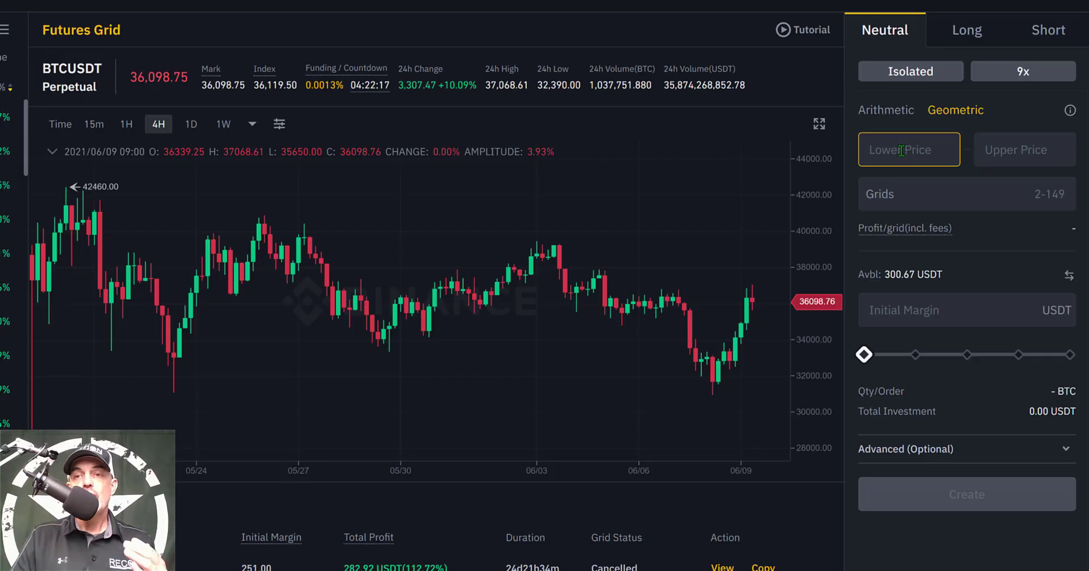
pyautogui.click(902, 150)
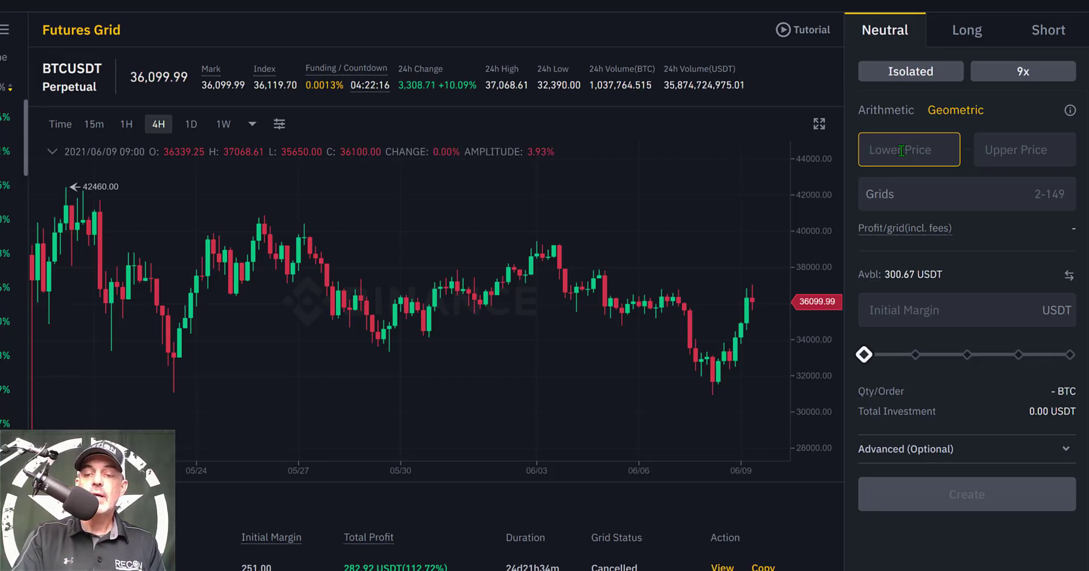
pyautogui.write('28000')
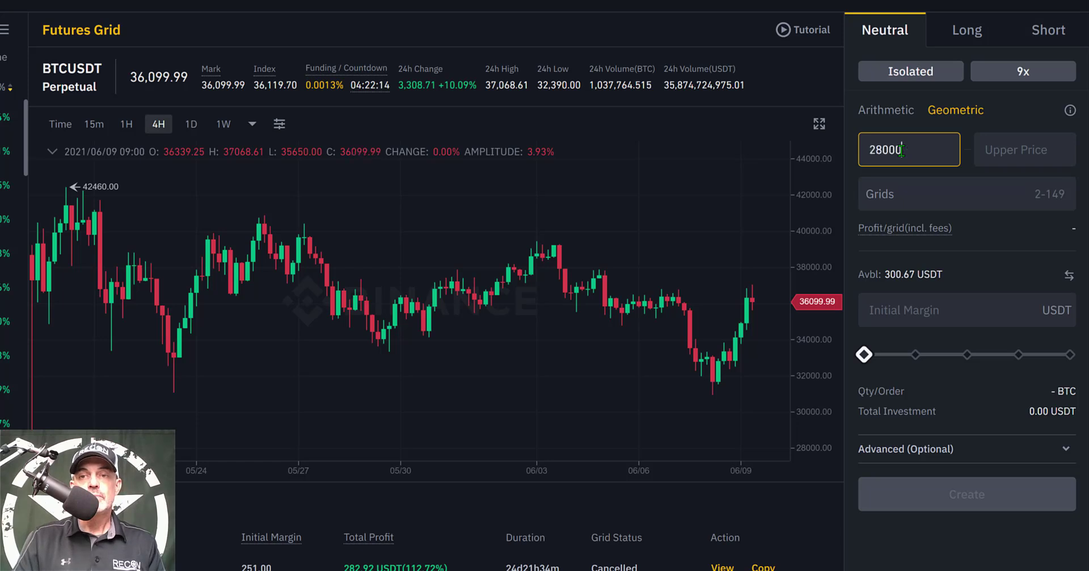
pyautogui.scroll(-3, 358, 308)
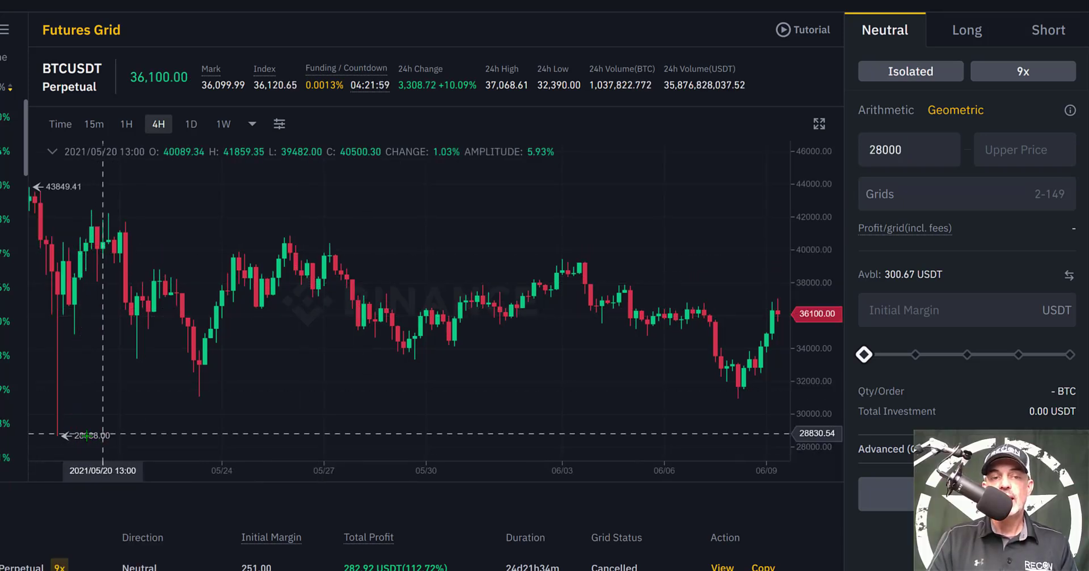
pyautogui.click(897, 145)
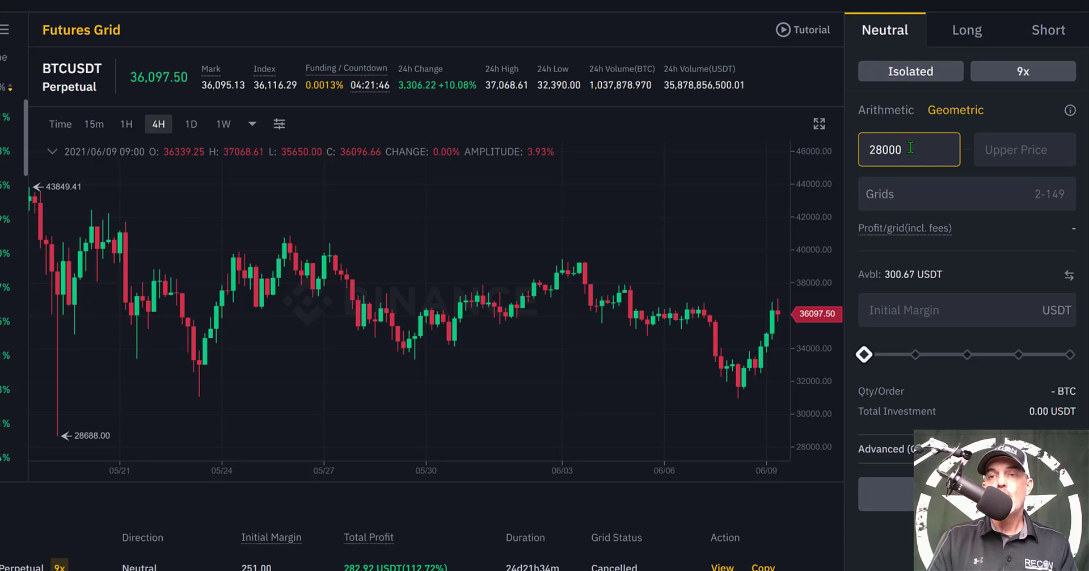
pyautogui.click(996, 152)
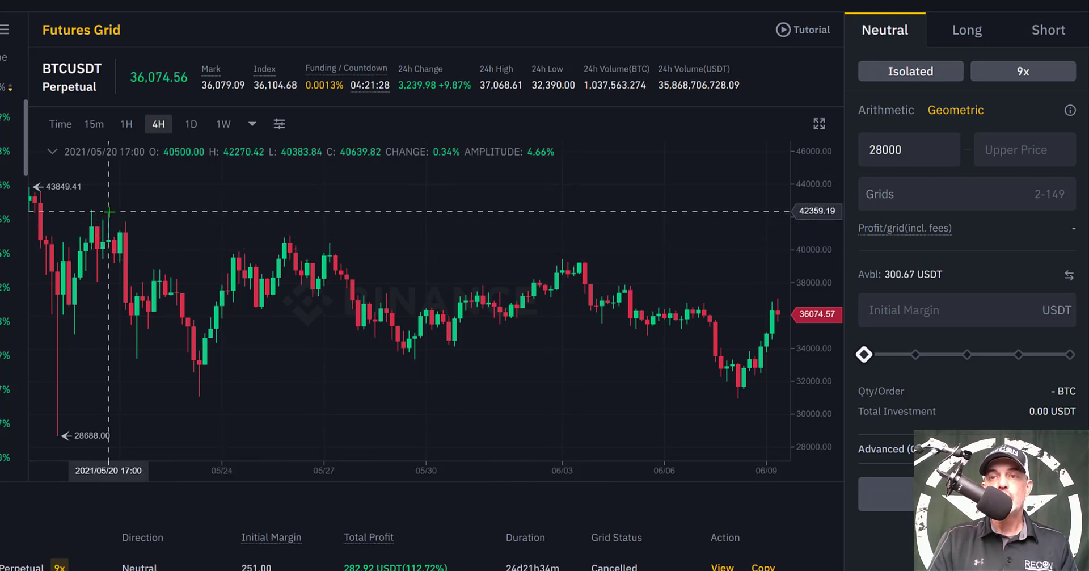
pyautogui.click(1024, 152)
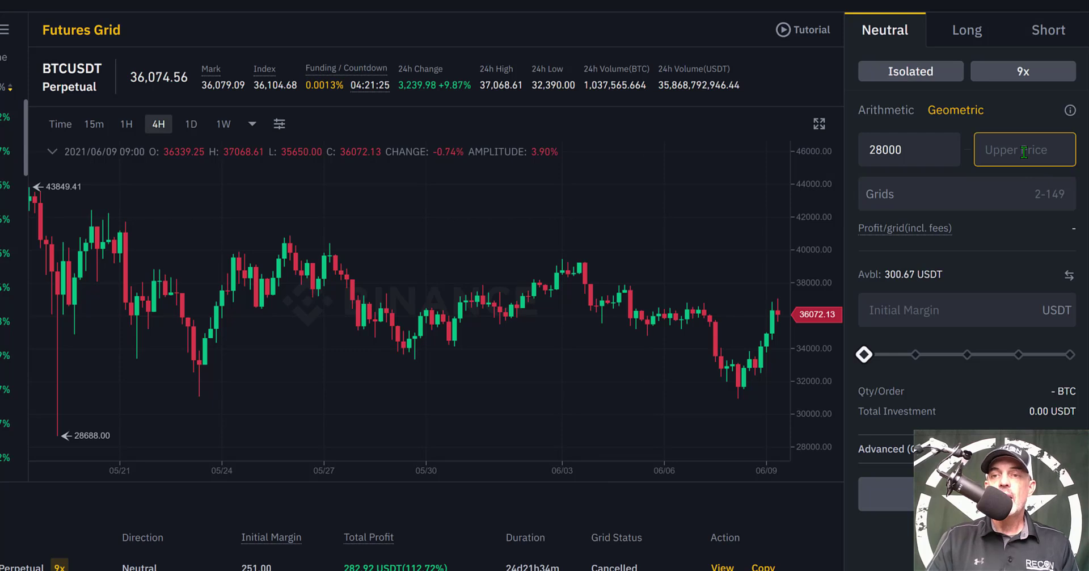
pyautogui.write('4')
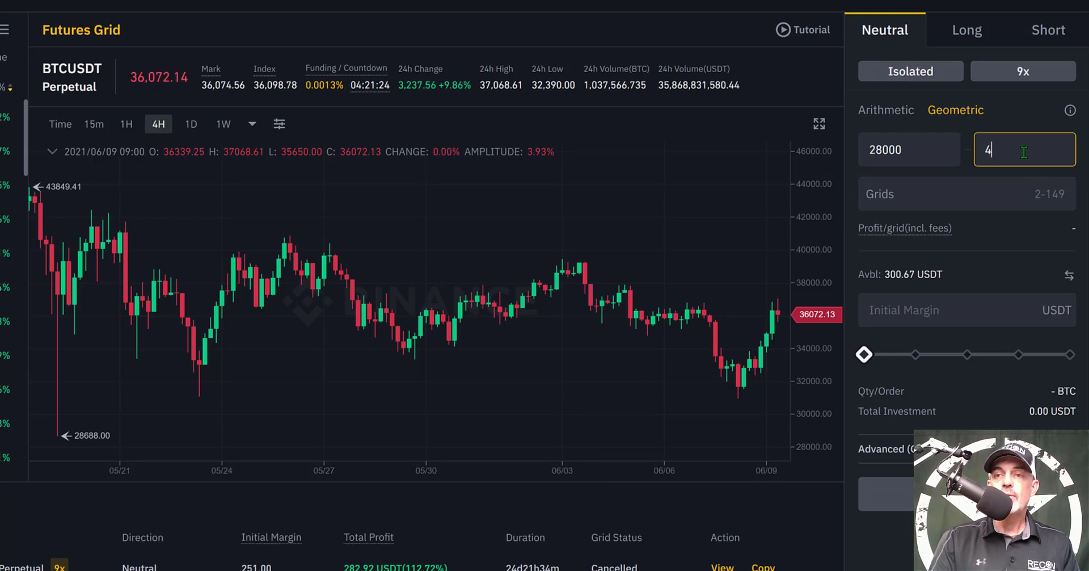
pyautogui.write('3000')
# Set the number of grids to 80 and check the profit per grid
pyautogui.click(947, 194)
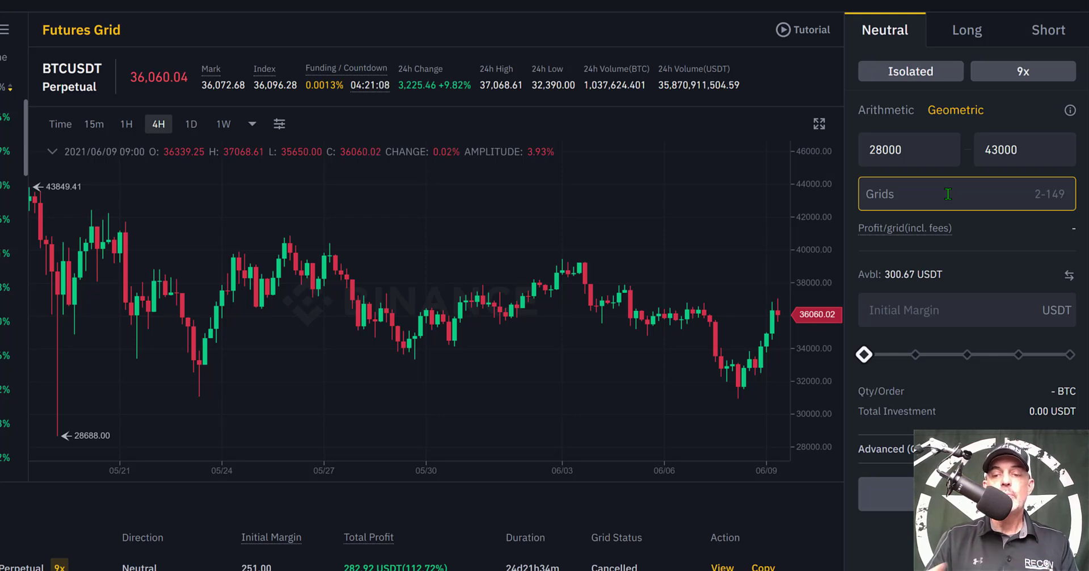
pyautogui.write('80')
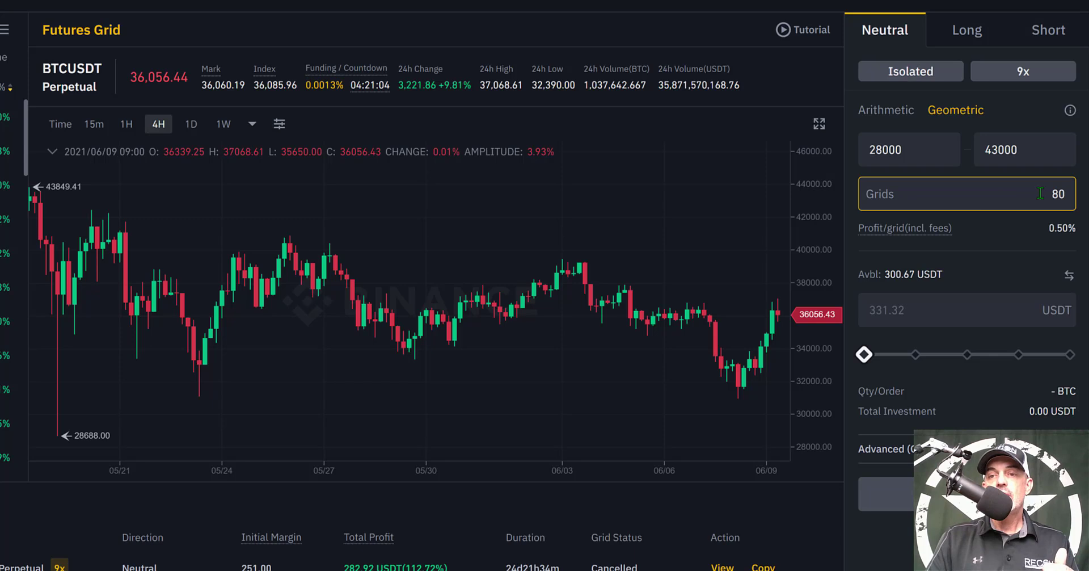
pyautogui.moveTo(908, 231)
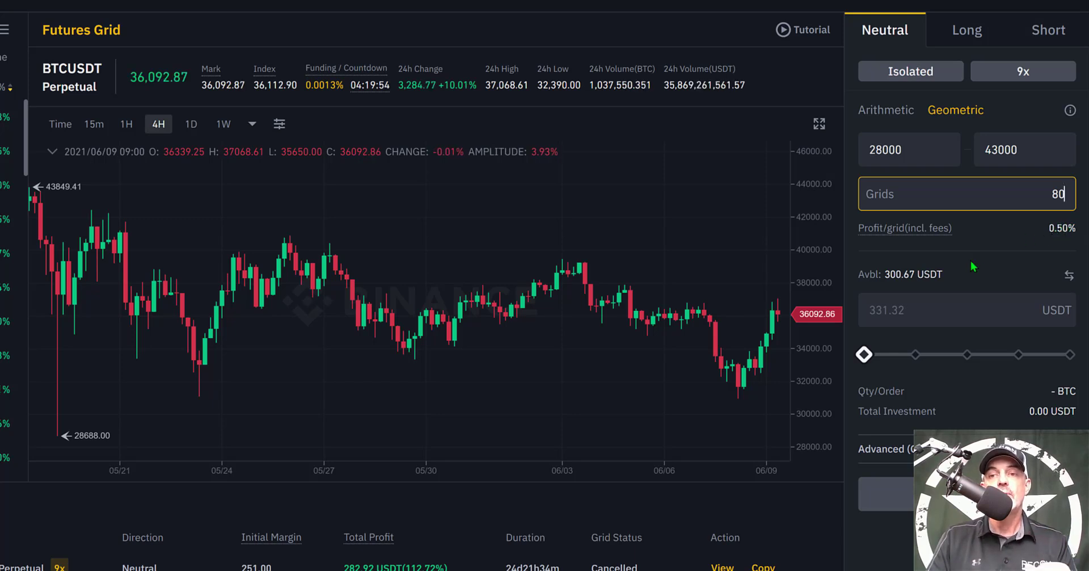
# Compare the available balance with the required initial margin and set the number of grids to 70
pyautogui.click(916, 311)
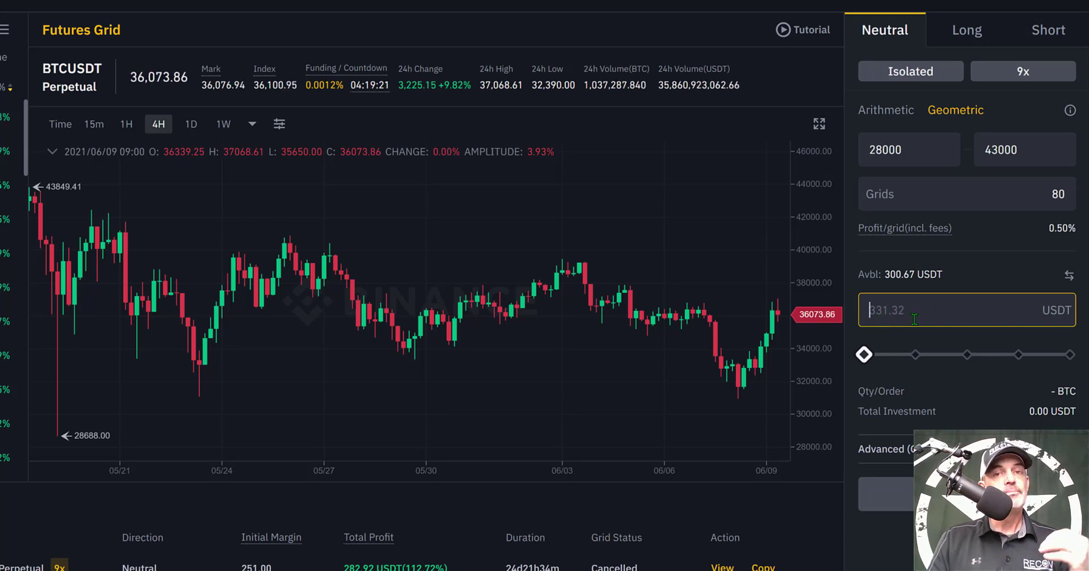
pyautogui.moveTo(886, 274); pyautogui.dragTo(976, 277)
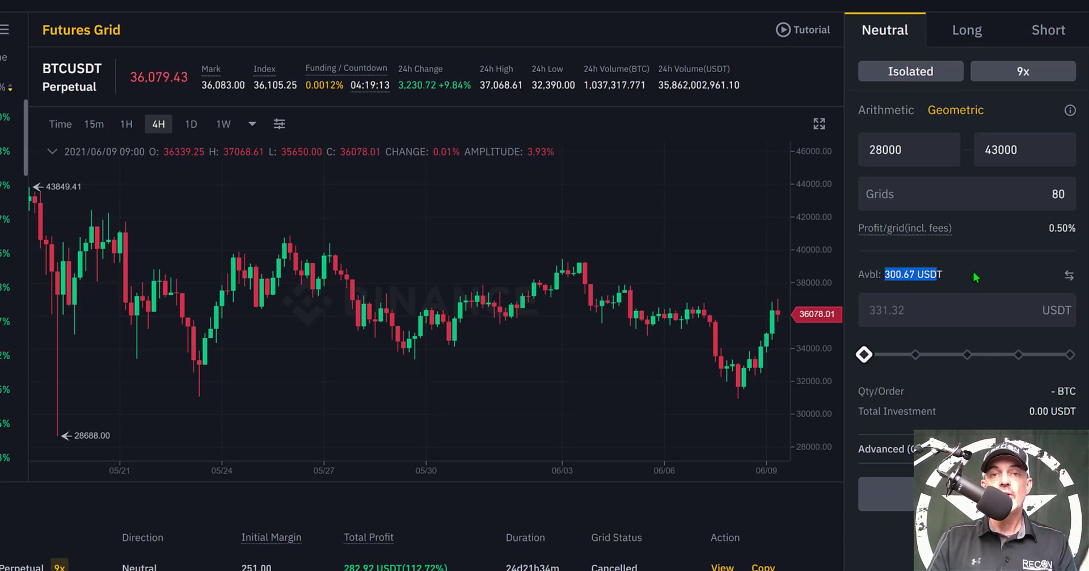
pyautogui.click(882, 199)
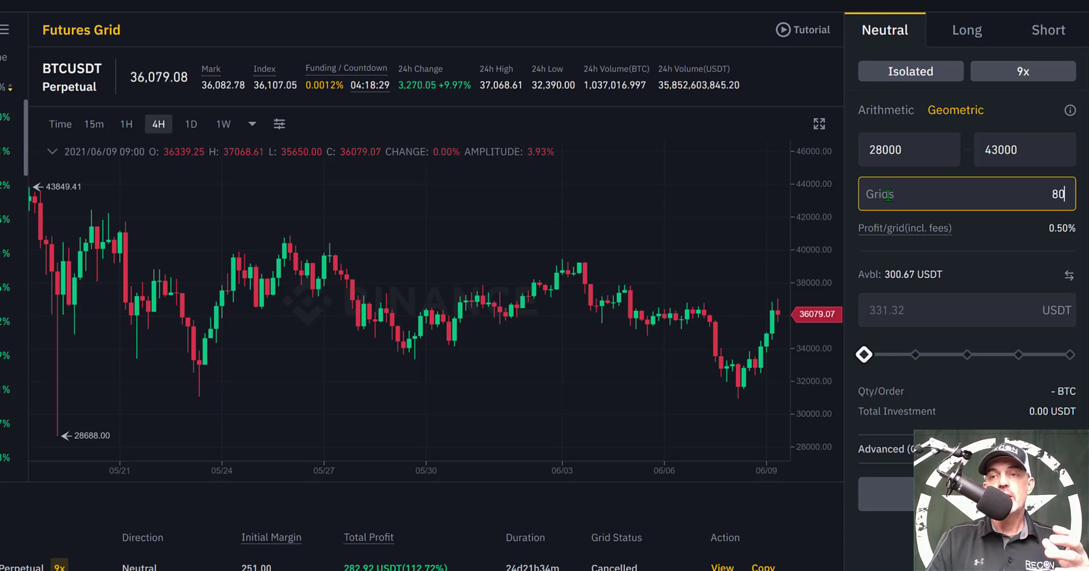
pyautogui.moveTo(1047, 194); pyautogui.dragTo(1085, 200)
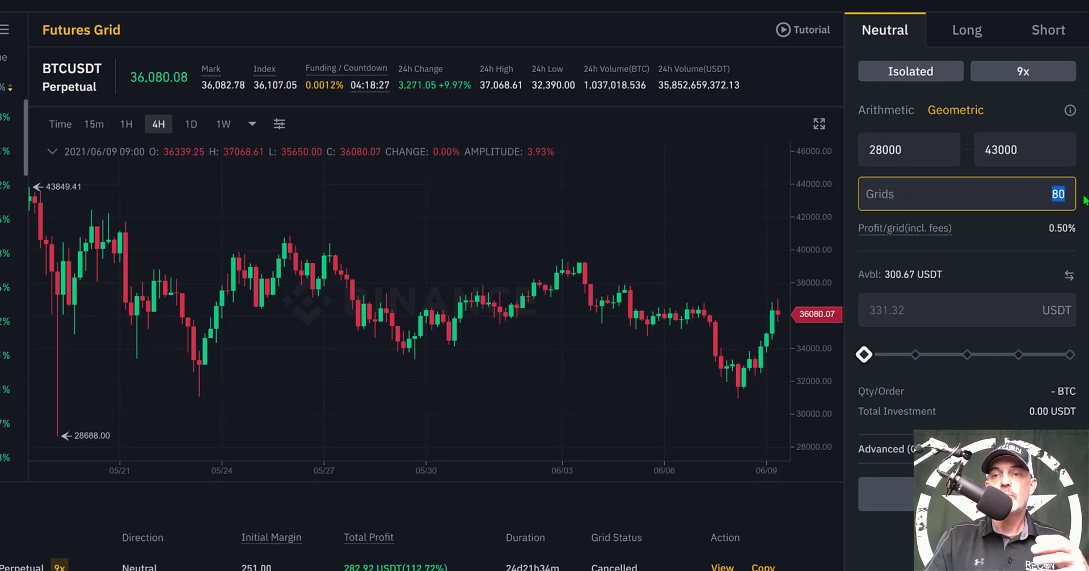
pyautogui.write('70')
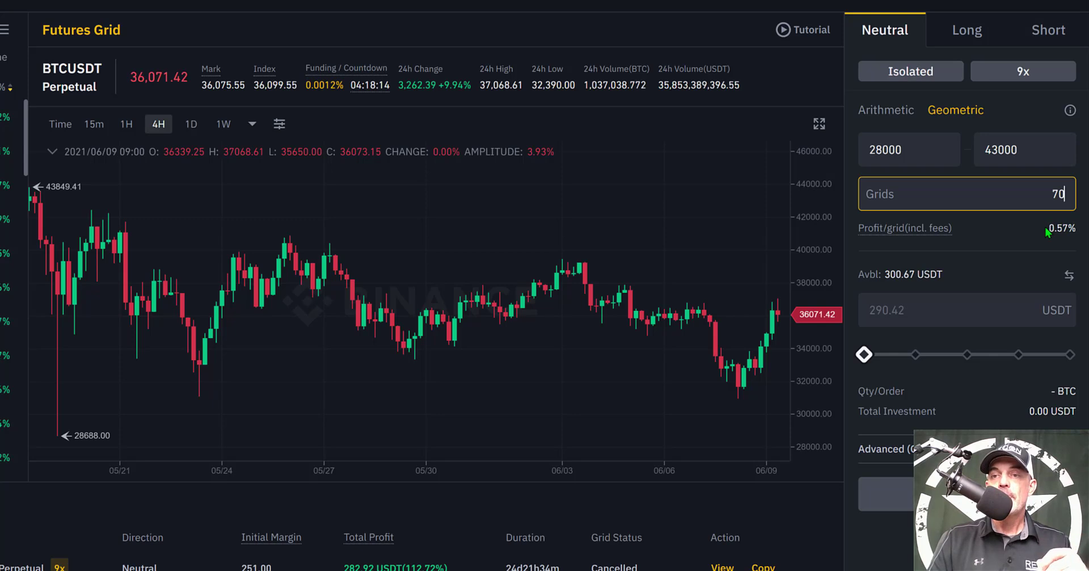
# Allocate 100% of the available balance, 300.67 USDT, as the grid's initial margin
pyautogui.click(872, 309)
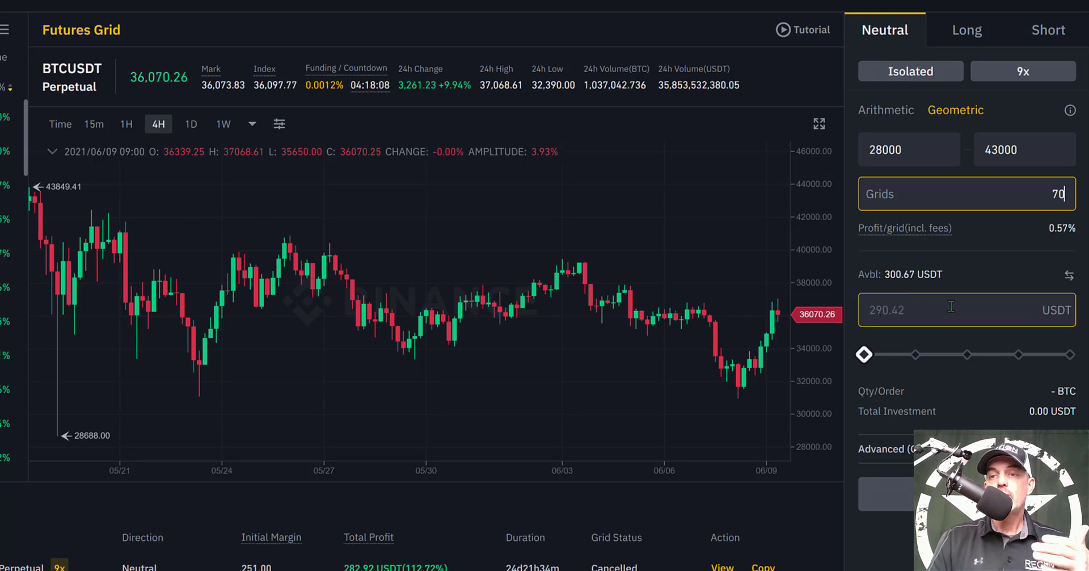
pyautogui.click(864, 354)
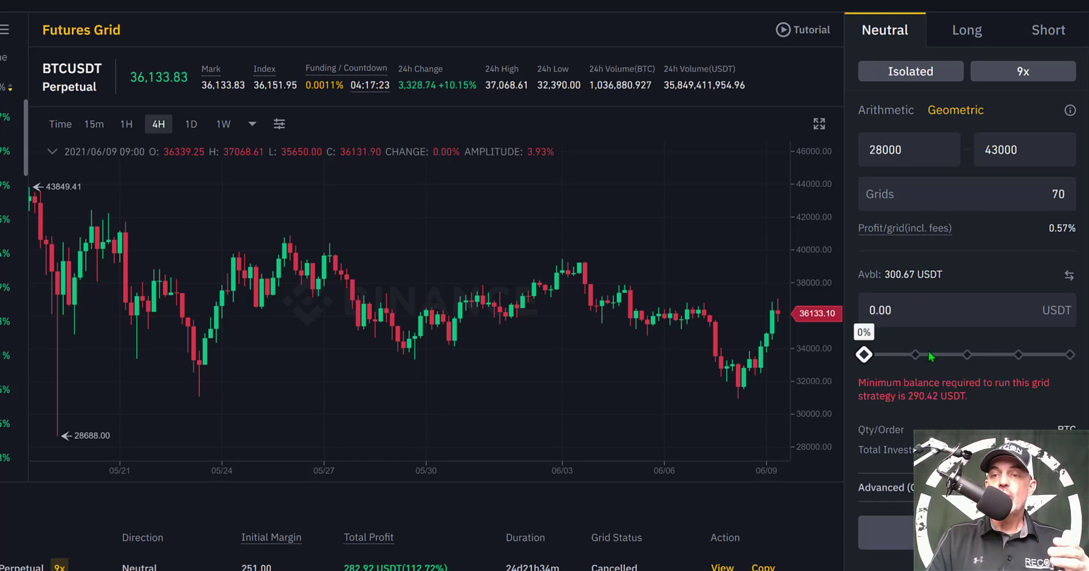
pyautogui.click(1070, 355)
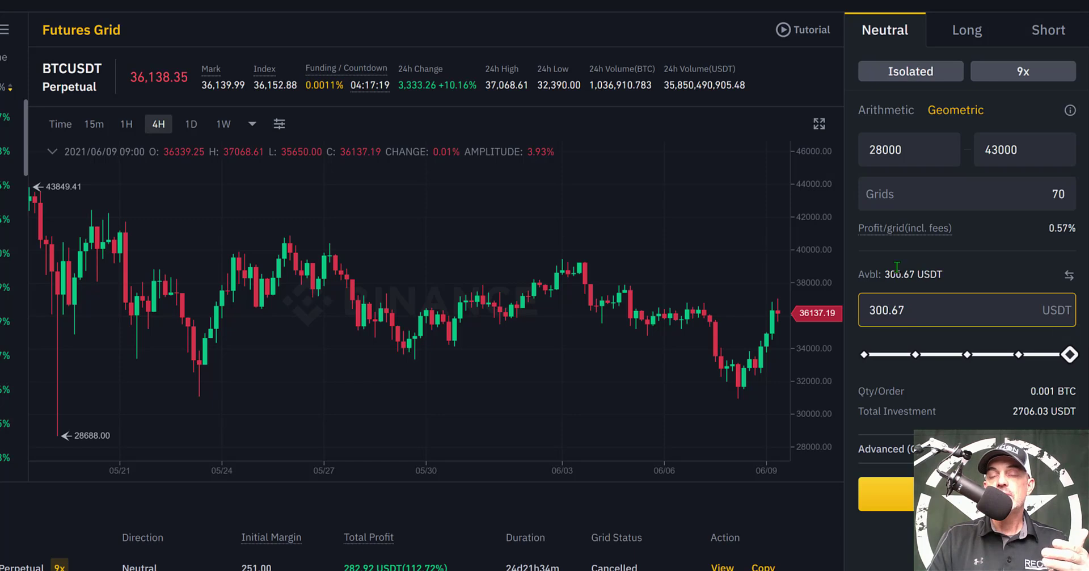
# Examine the quantity per order and the total investment resulting from the entered margin and leverage
pyautogui.moveTo(911, 392); pyautogui.dragTo(860, 391)
pyautogui.click(860, 391)
pyautogui.moveTo(926, 391); pyautogui.dragTo(858, 391)
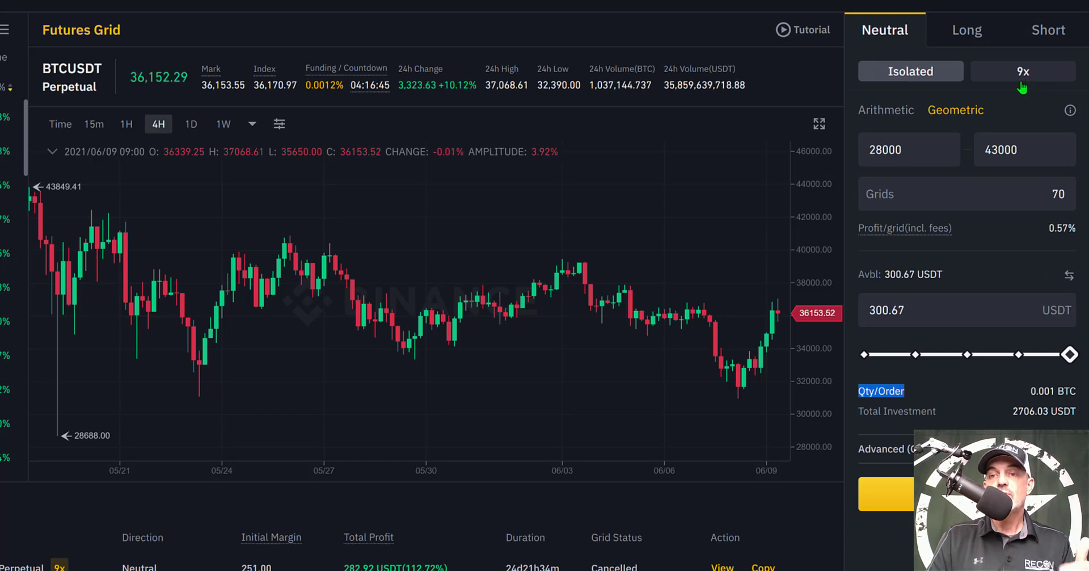
pyautogui.click(905, 307)
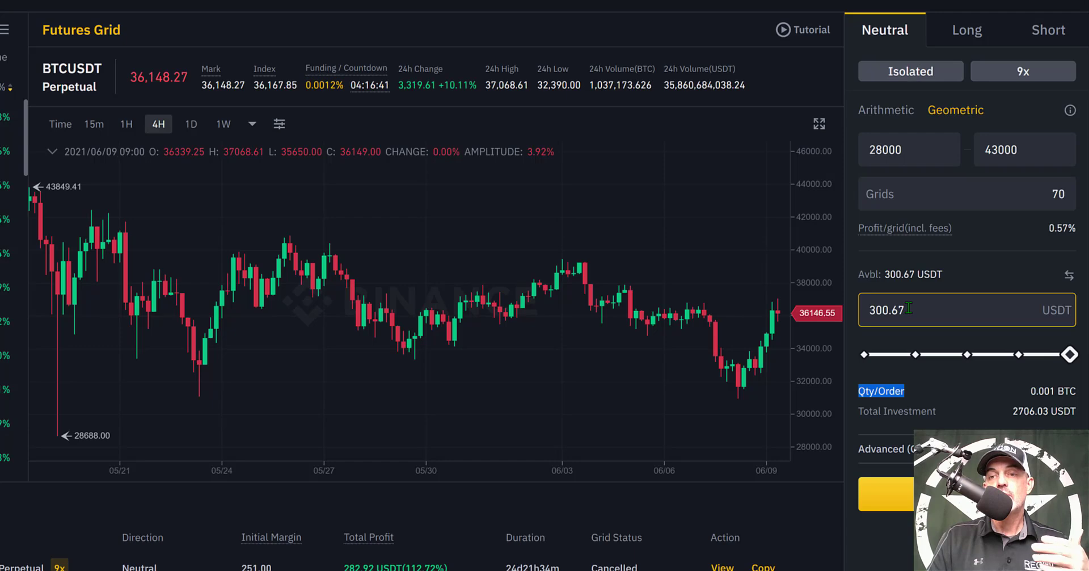
pyautogui.click(977, 390)
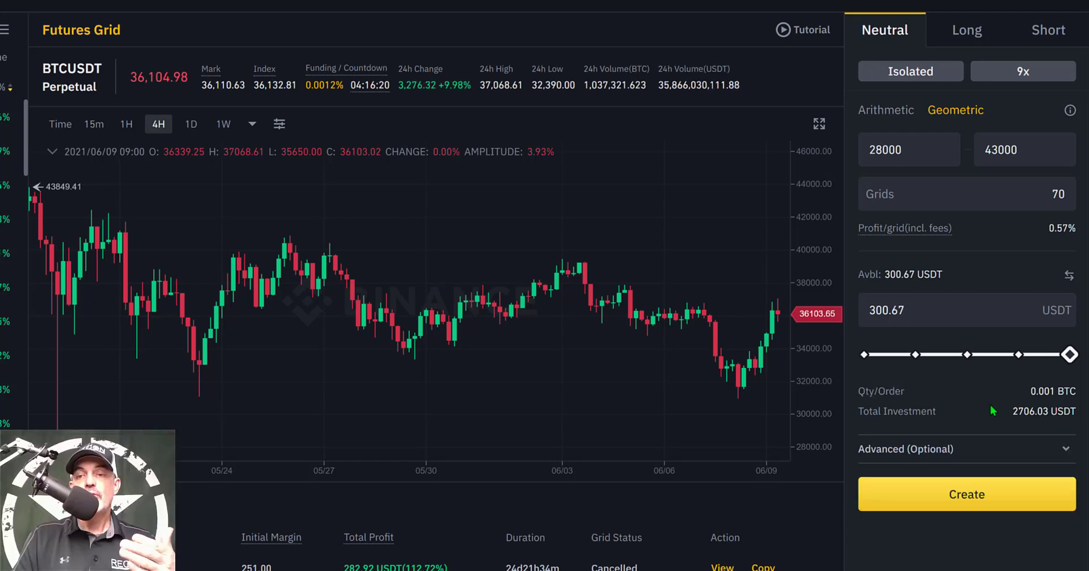
# Expand the advanced options and read the explanations of Grid Trigger and Stop Trigger
pyautogui.scroll(-1, 964, 465)
pyautogui.click(958, 391)
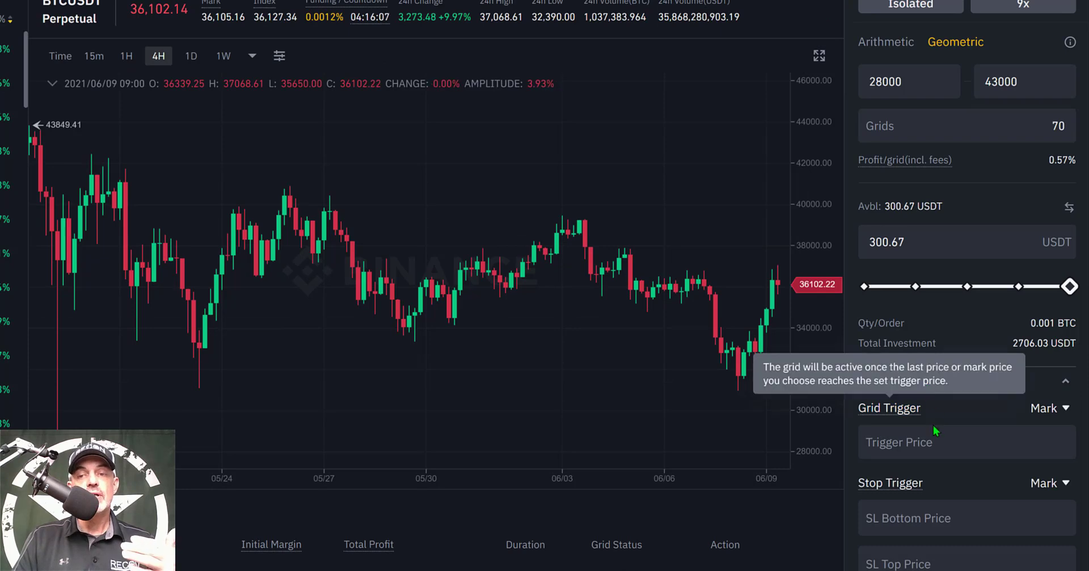
pyautogui.click(915, 444)
pyautogui.click(879, 413)
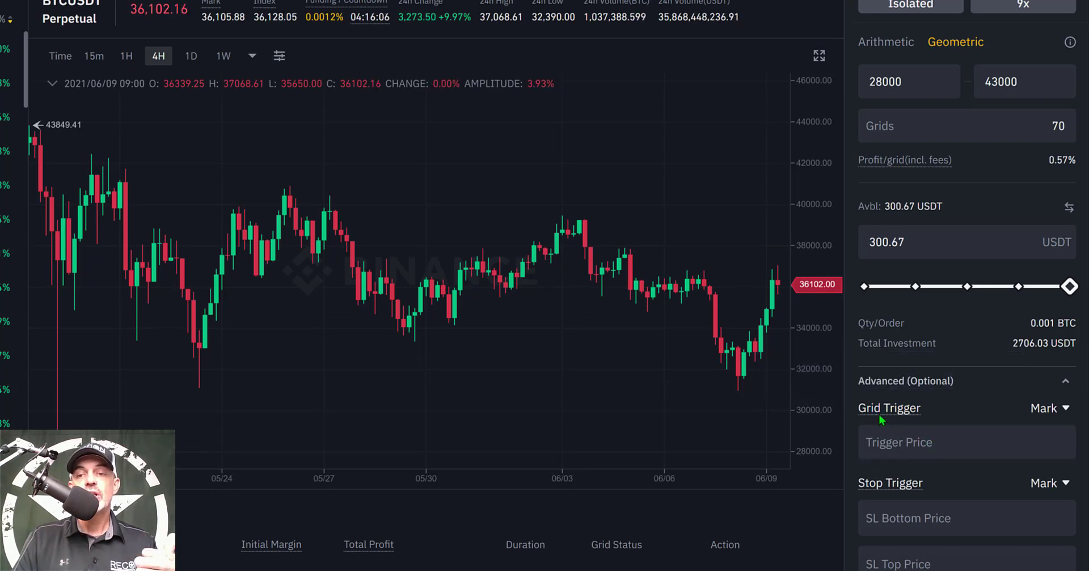
pyautogui.moveTo(888, 419)
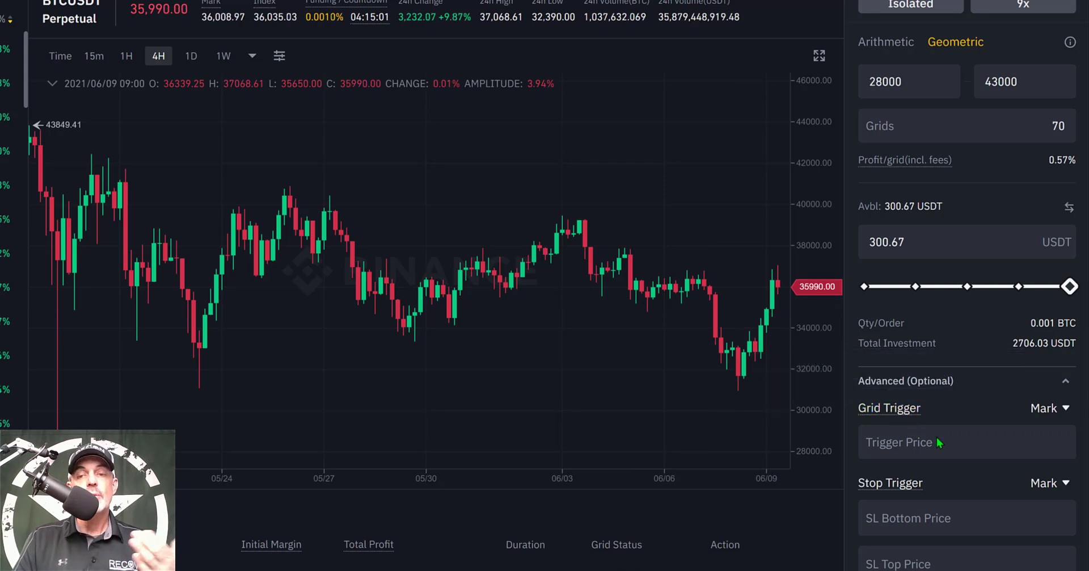
pyautogui.click(917, 442)
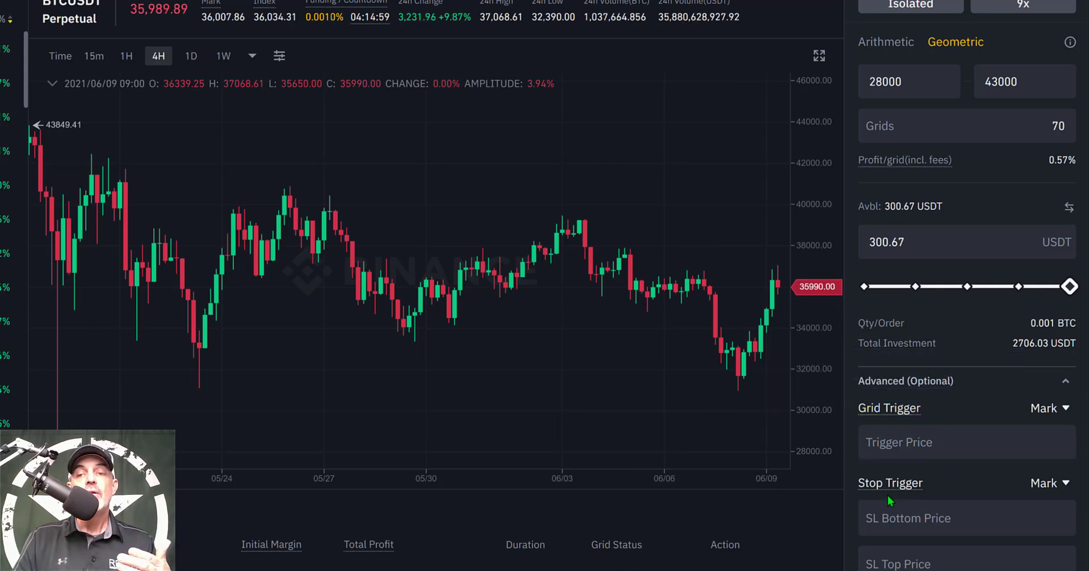
pyautogui.moveTo(878, 491)
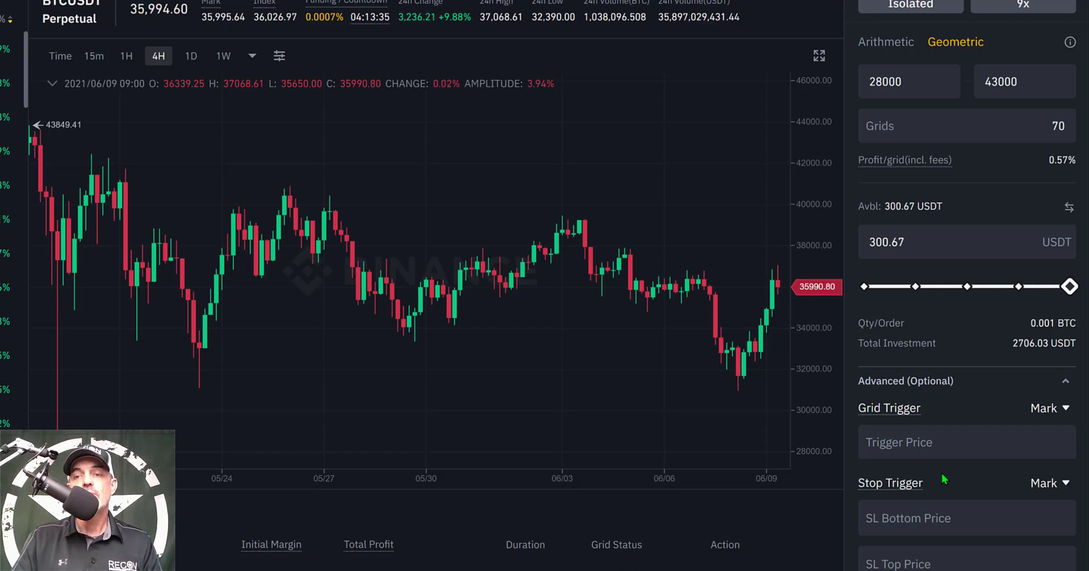
# Set the stop trigger's SL bottom price to 27900 and its SL top price to 50000
pyautogui.click(909, 518)
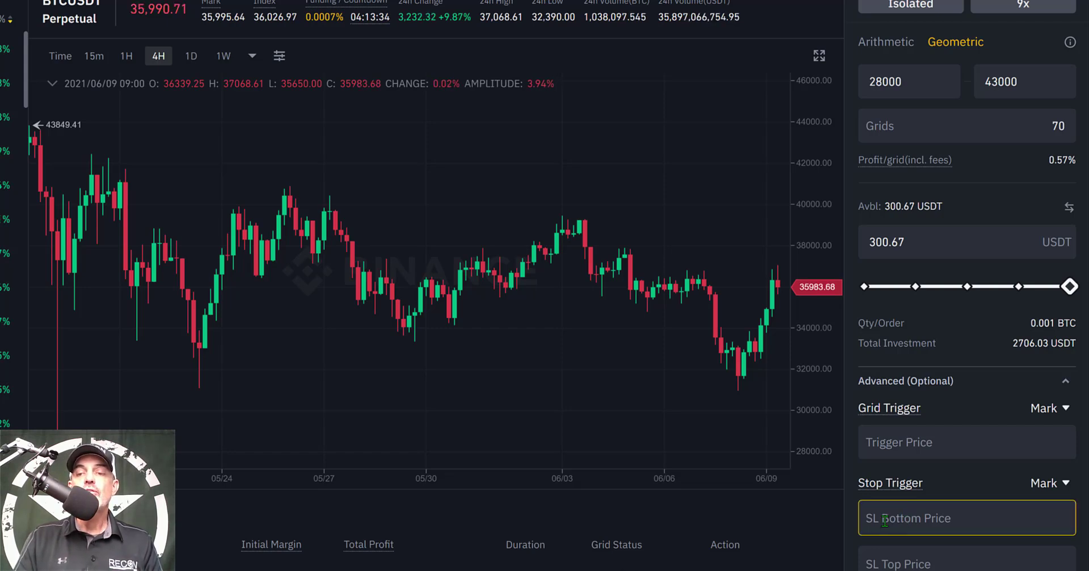
pyautogui.click(553, 498)
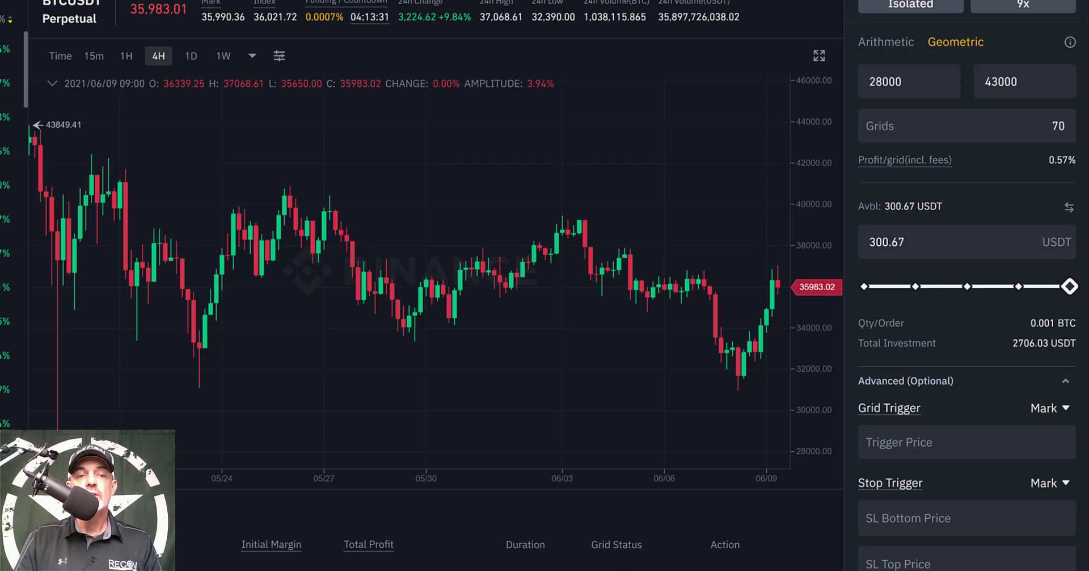
pyautogui.click(887, 68)
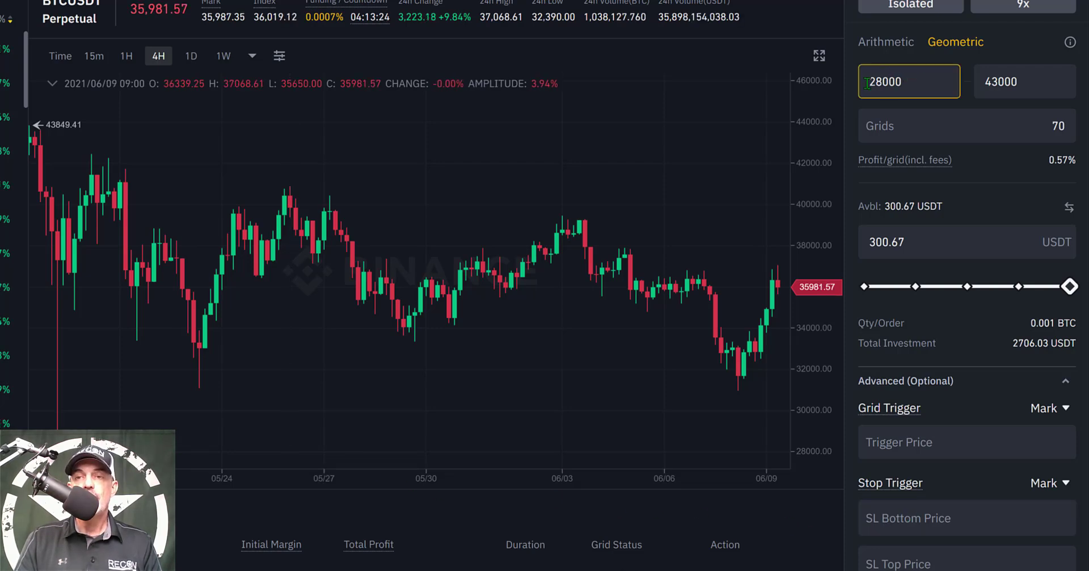
pyautogui.click(1040, 507)
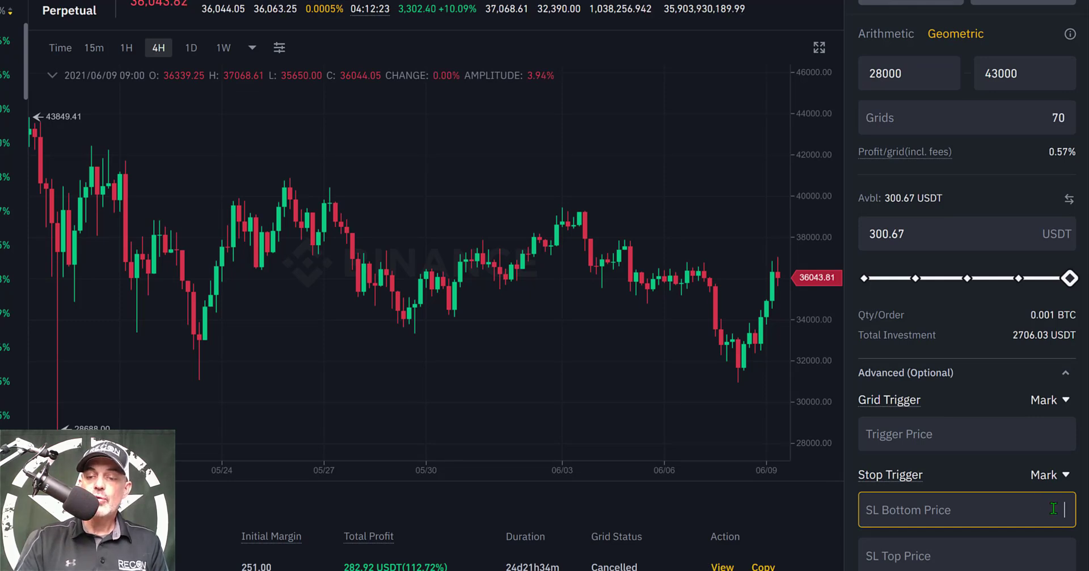
pyautogui.write('27900')
pyautogui.click(1015, 560)
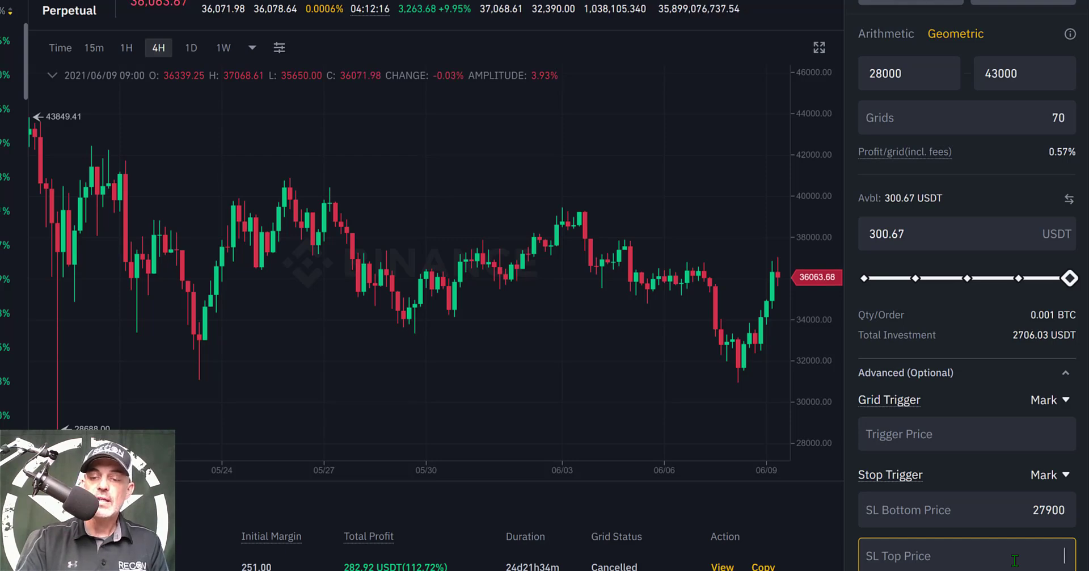
pyautogui.write('500')
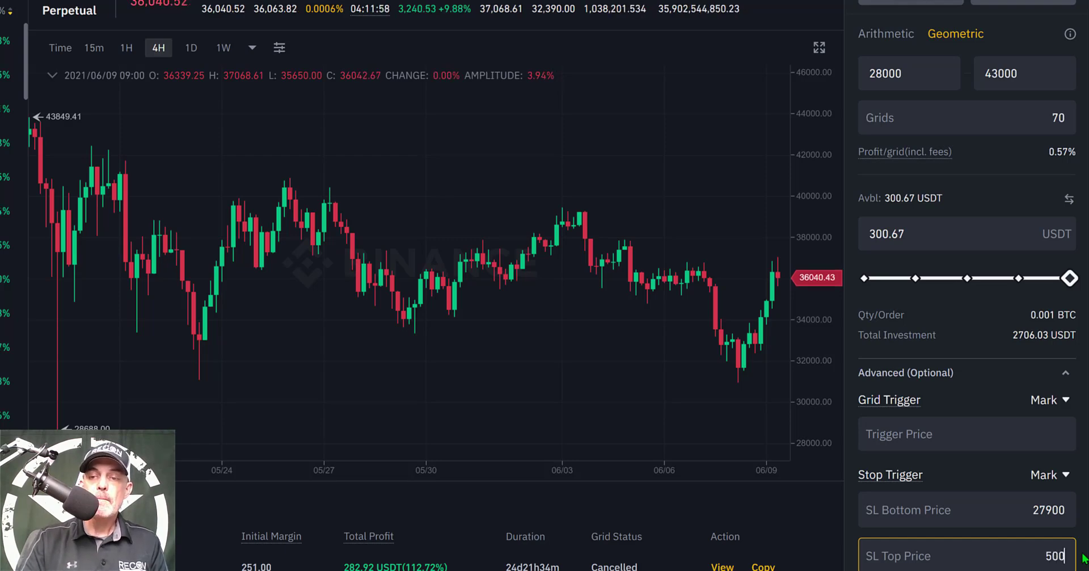
pyautogui.write('00')
# Enable closing all positions on stop and collapse the advanced options
pyautogui.scroll(-1, 907, 511)
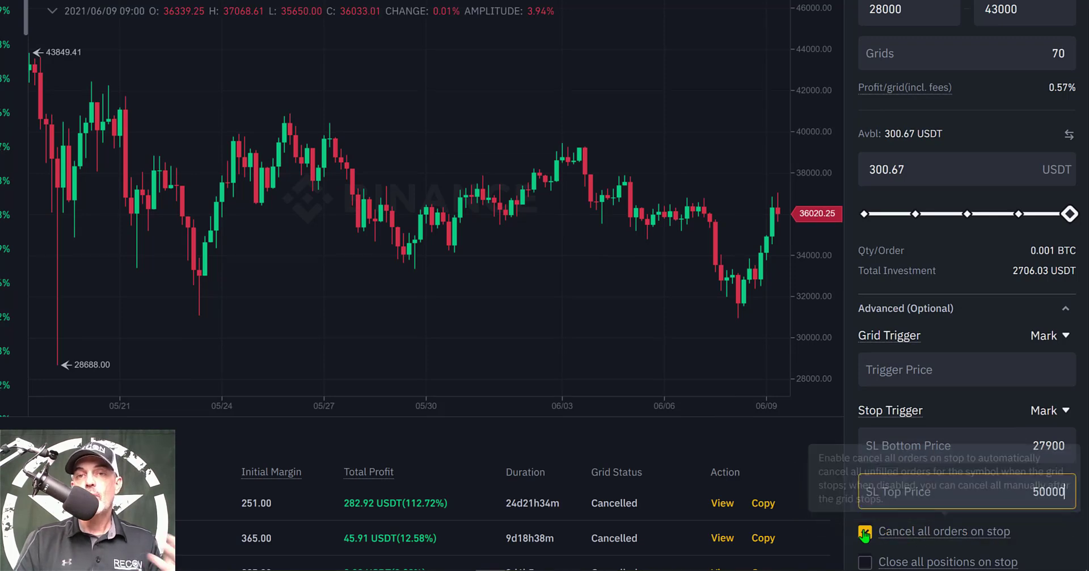
pyautogui.moveTo(985, 546)
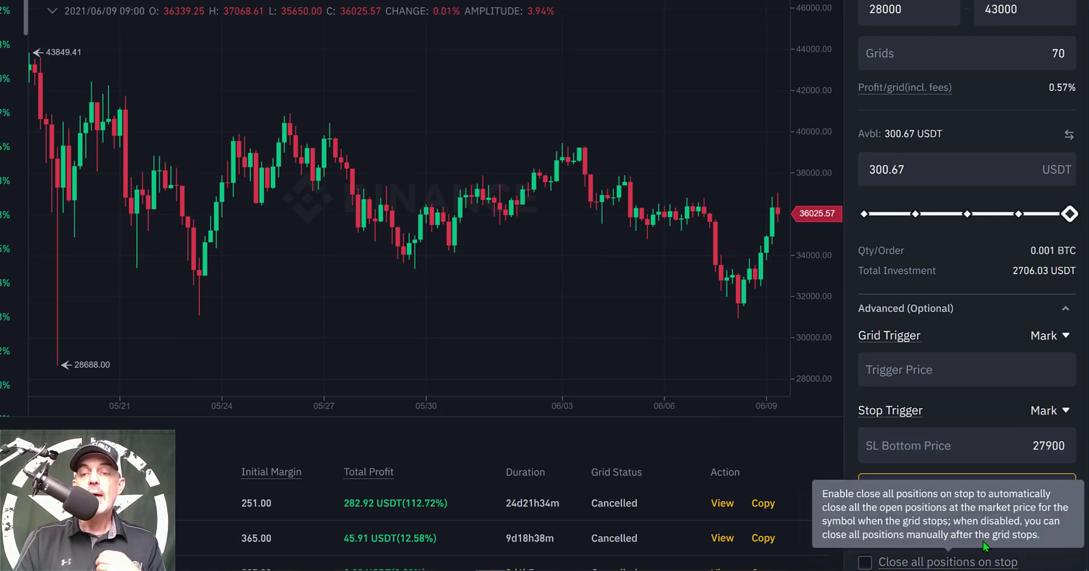
pyautogui.click(864, 562)
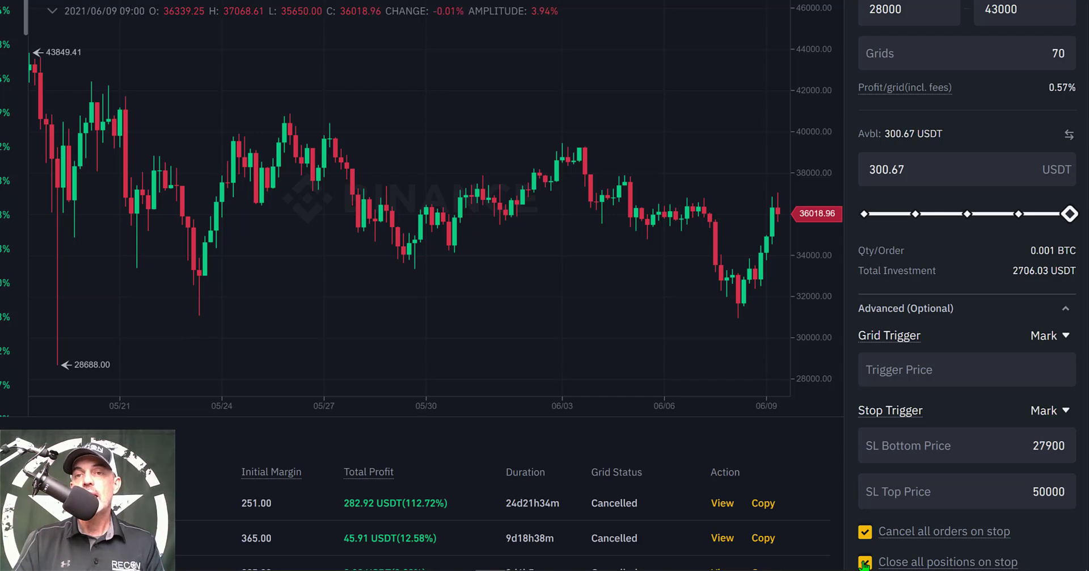
pyautogui.click(1066, 308)
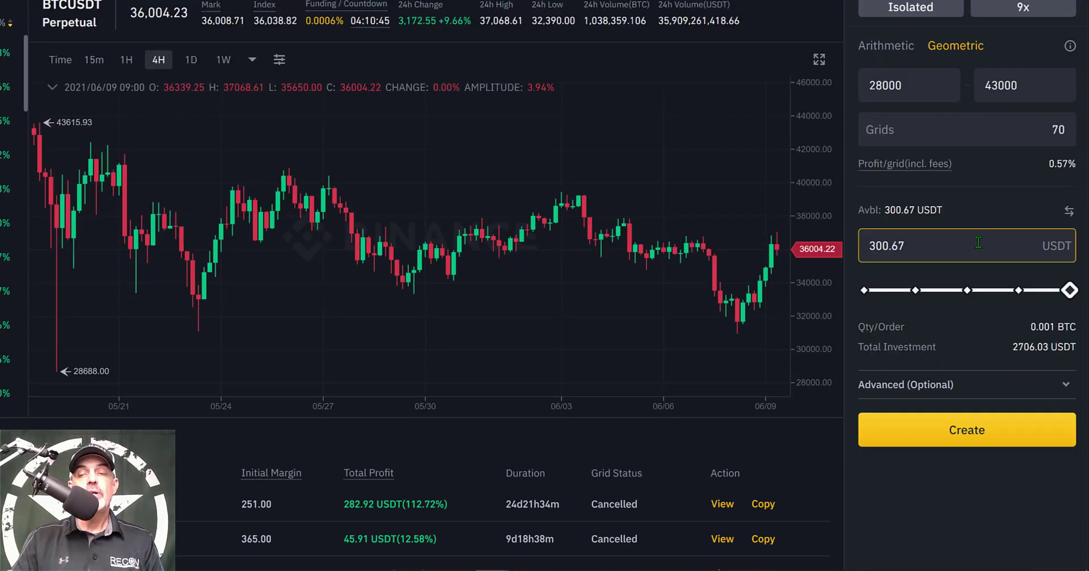
# Create the BTCUSDT grid, reviewing the initial margin and trigger settings in the order summary before confirming it
pyautogui.click(964, 432)
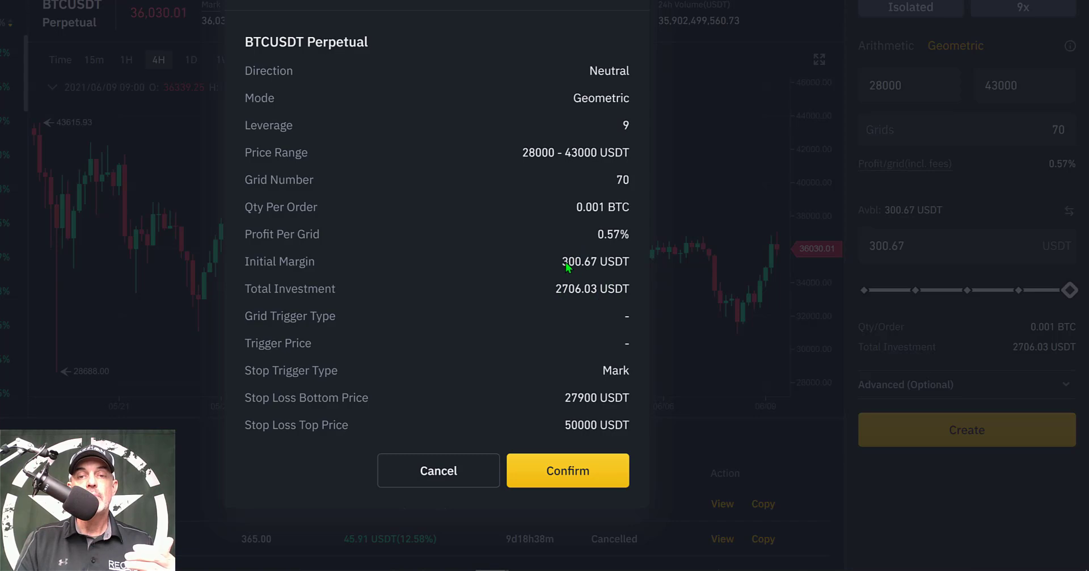
pyautogui.moveTo(560, 261); pyautogui.dragTo(629, 262)
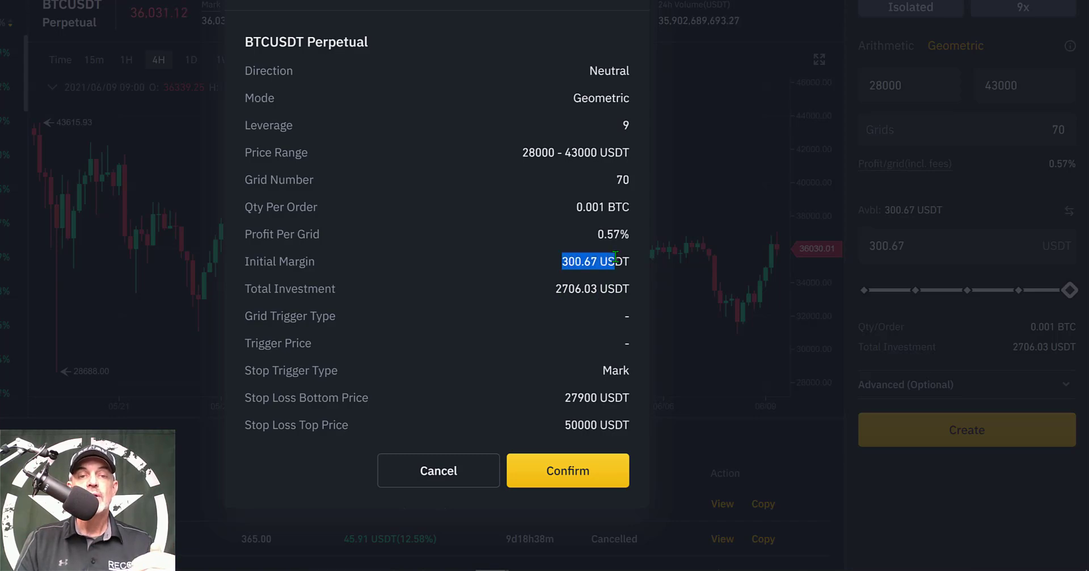
pyautogui.moveTo(336, 316); pyautogui.dragTo(256, 314)
pyautogui.click(246, 317)
pyautogui.moveTo(336, 316); pyautogui.dragTo(323, 315)
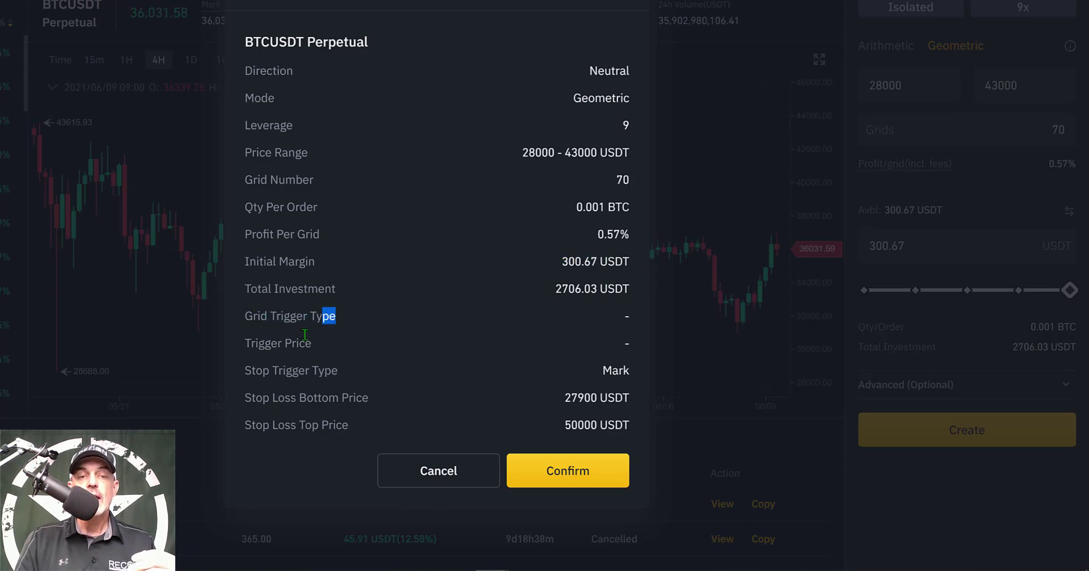
pyautogui.click(288, 370)
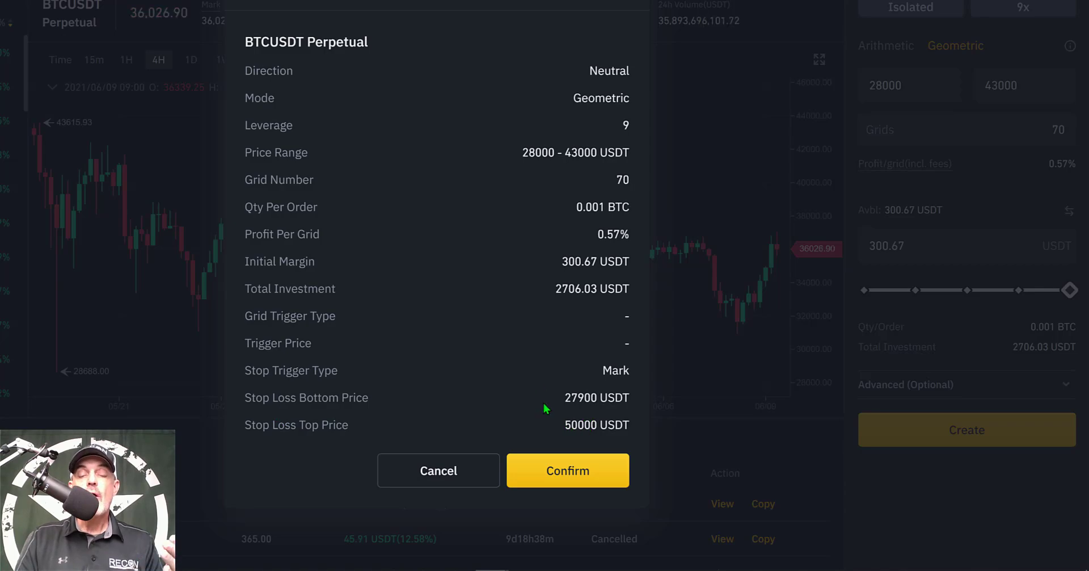
pyautogui.click(574, 474)
pyautogui.click(574, 474)
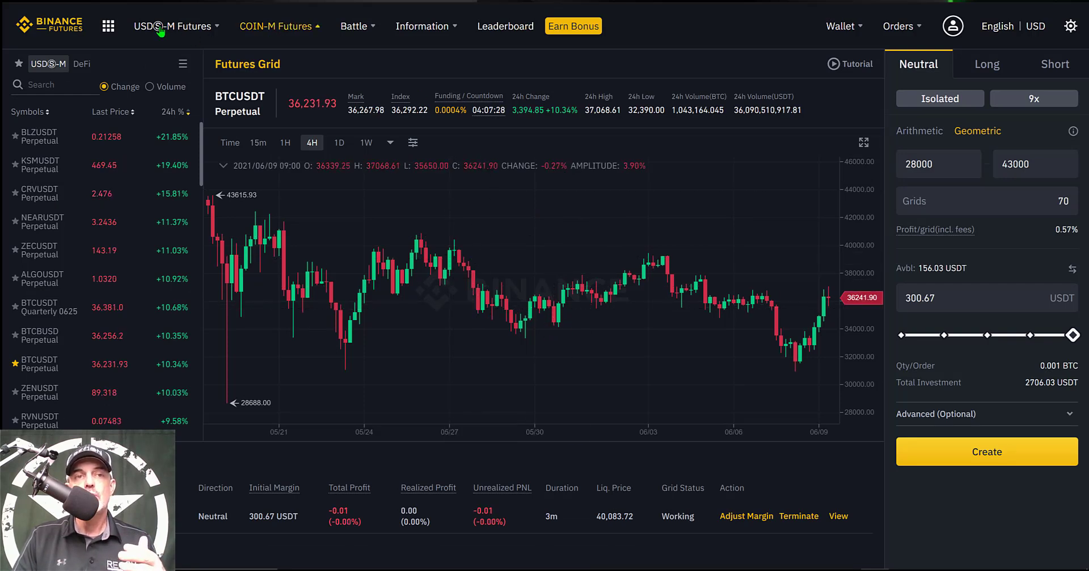
# Open the USDⓈ-M Futures trading view for BTCUSDT and examine the grid's limit orders on the chart
pyautogui.moveTo(161, 31)
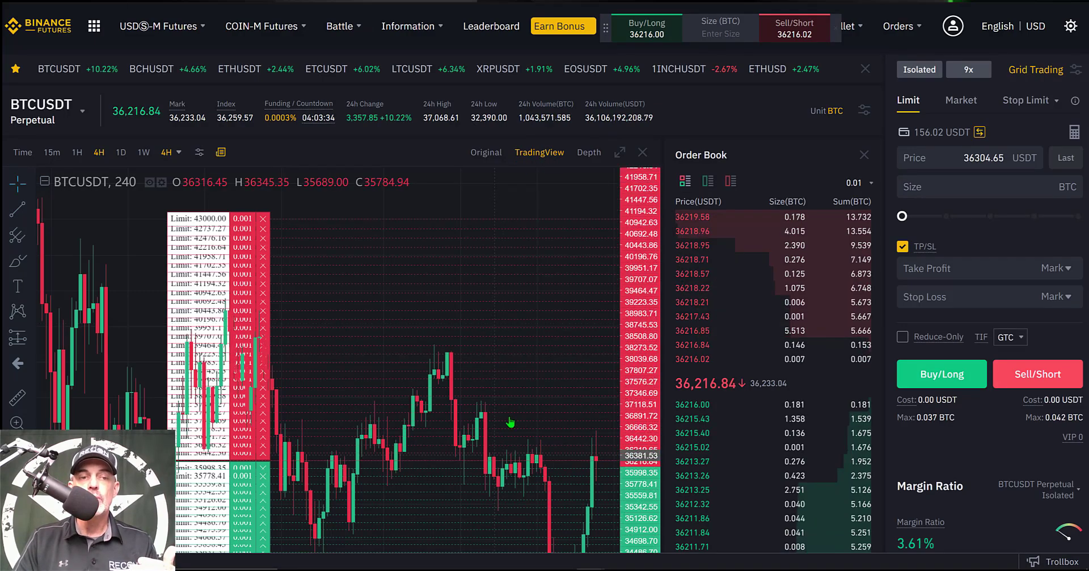
pyautogui.scroll(-3, 419, 309)
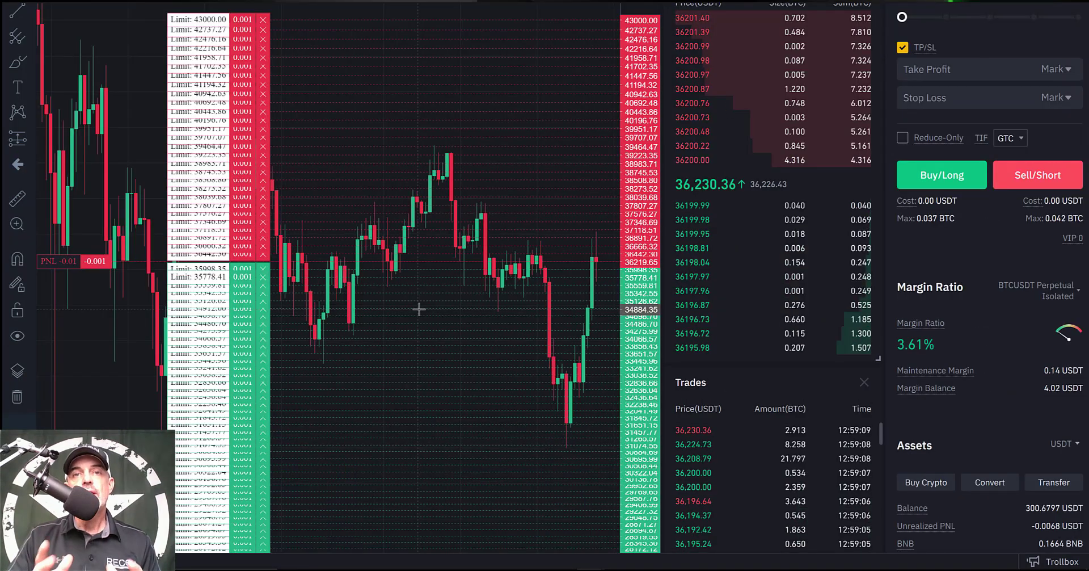